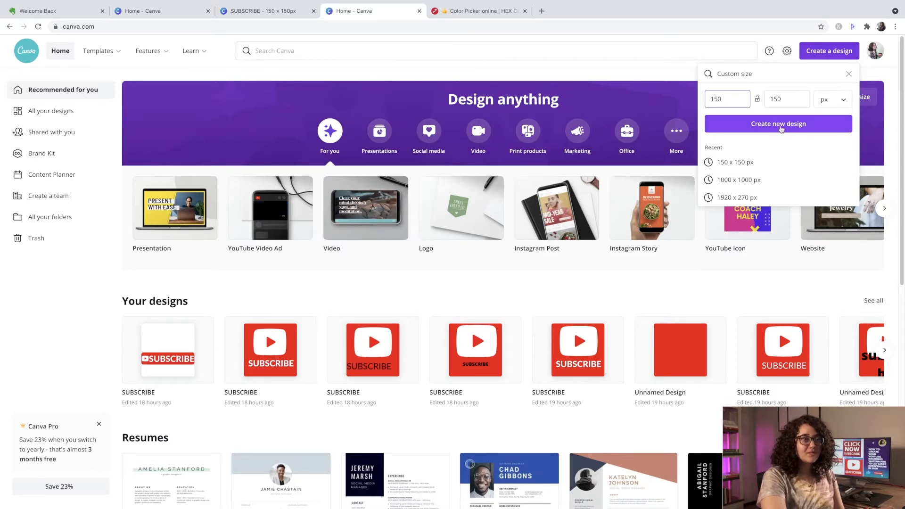
- Create a 150 × 150 px design and copy the red hex code #fb0802 from the open colour picker page
left_click(779, 125)
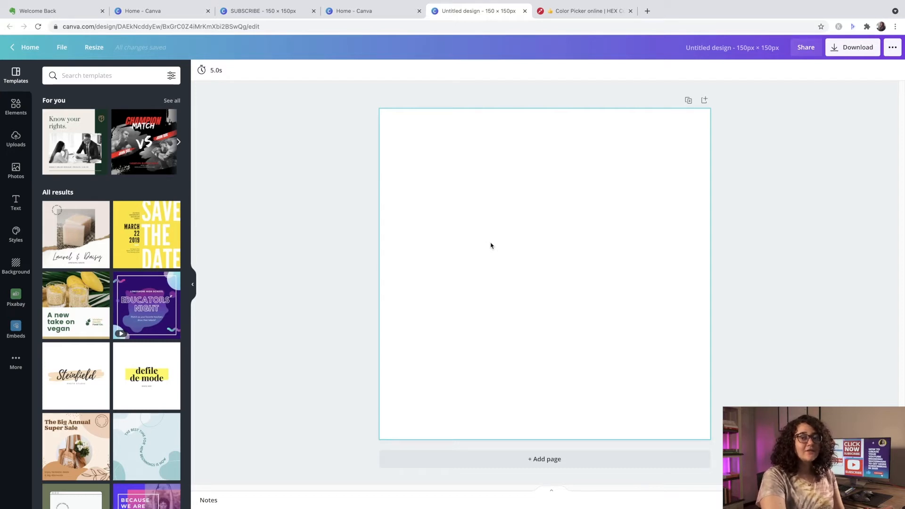
left_click(567, 16)
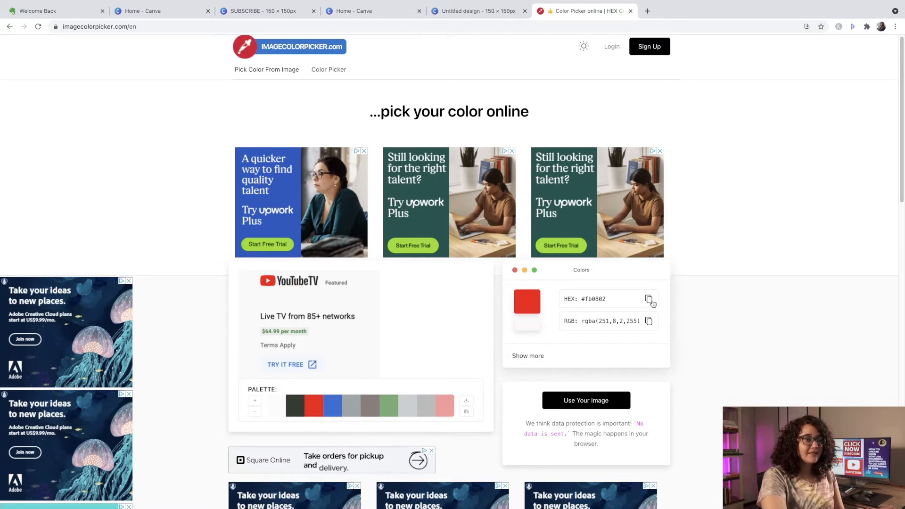
left_click(478, 11)
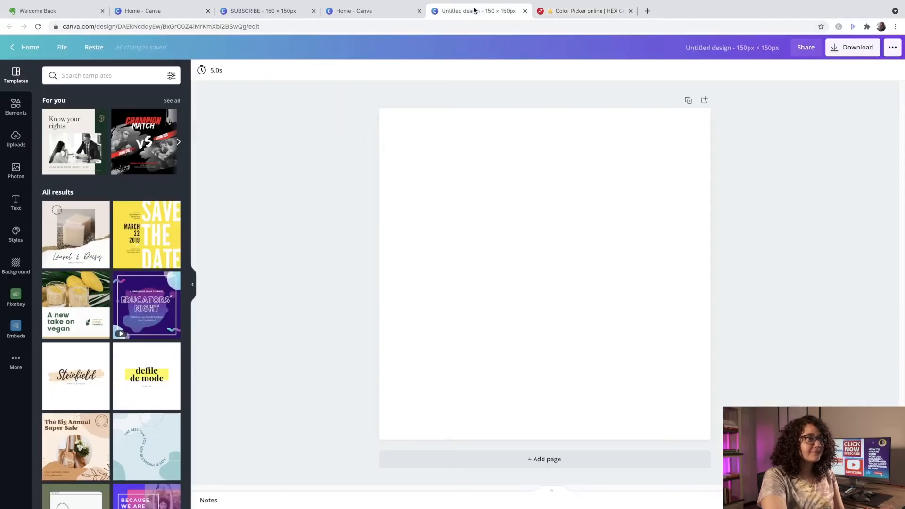
- Fill the blank page background with the copied red, #fb0802
left_click(439, 176)
left_click(201, 71)
right_click(135, 81)
left_click(149, 143)
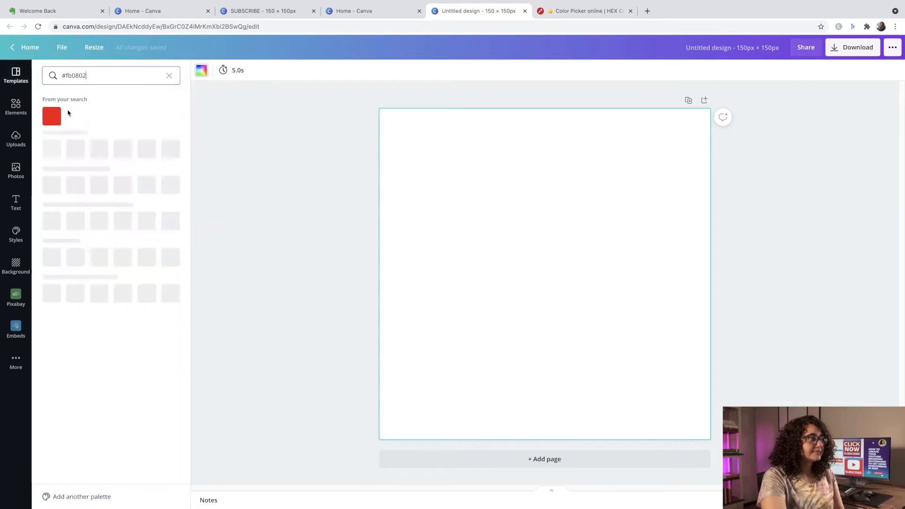
left_click(52, 116)
left_click(362, 203)
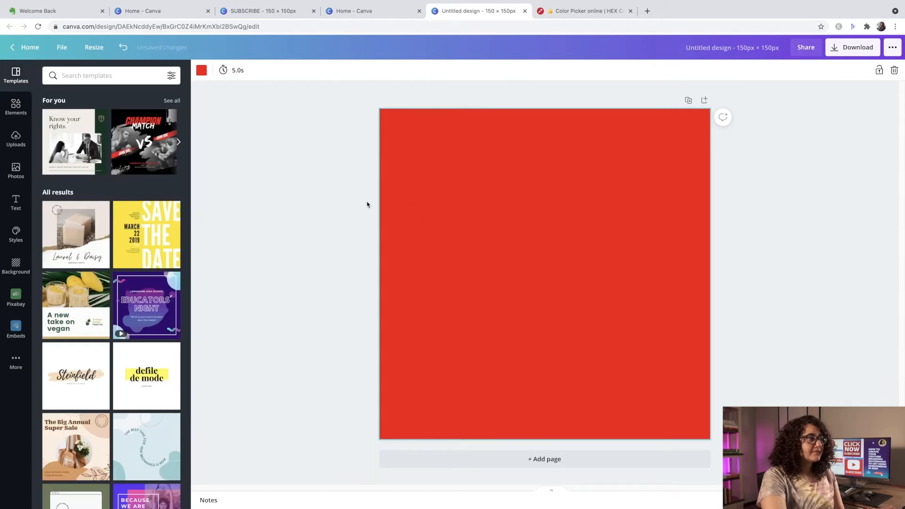
- Search the elements for "Youtube" and add the white play-button graphic to the page
left_click(16, 106)
left_click(55, 79)
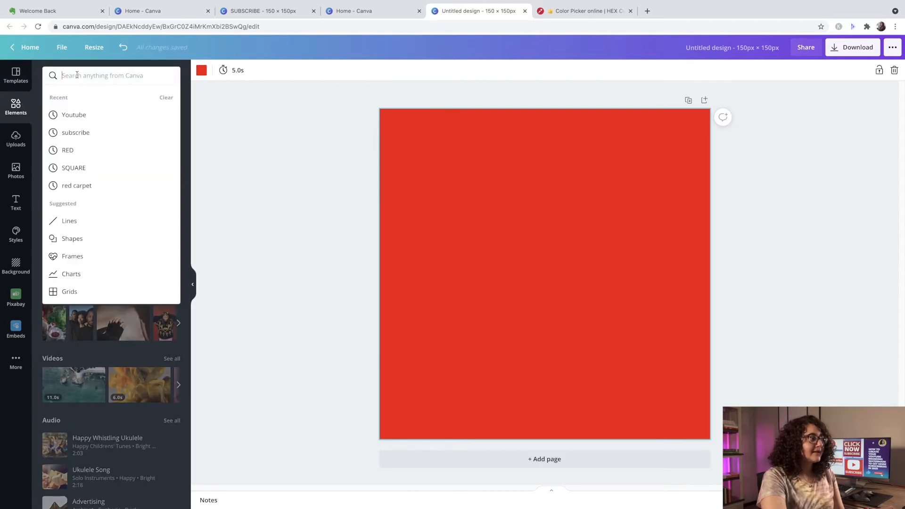
left_click(85, 113)
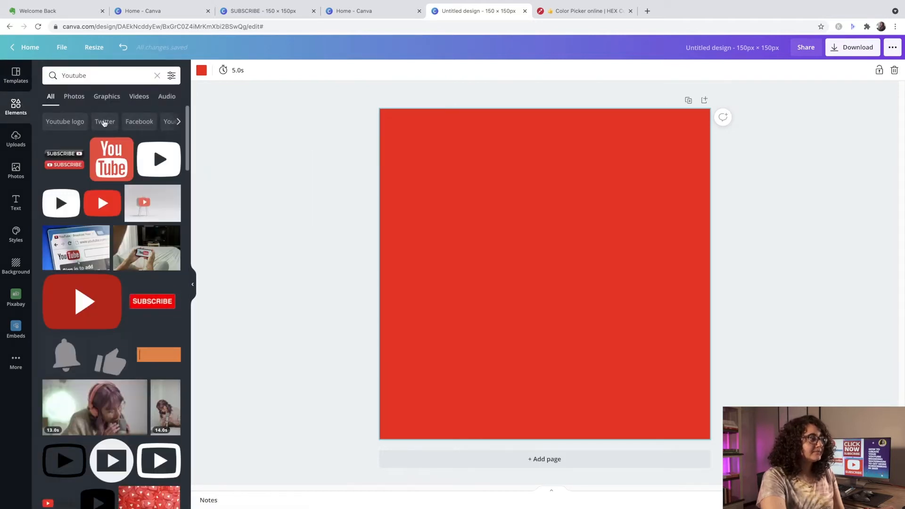
left_click(98, 192)
- Enlarge the play-button graphic to about 100 × 80 px and centre it horizontally in the upper part of the page
left_click_drag(526, 248, 472, 169)
left_click_drag(559, 247, 672, 278)
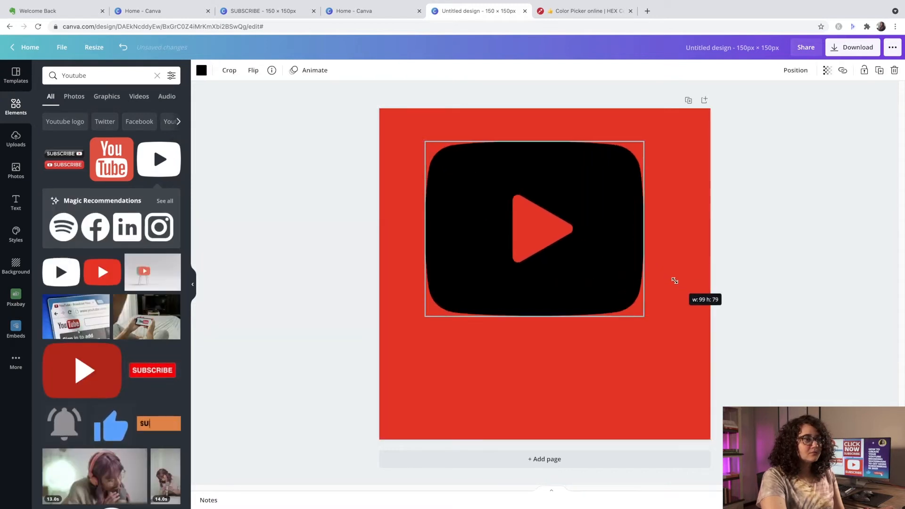
left_click_drag(600, 273, 602, 260)
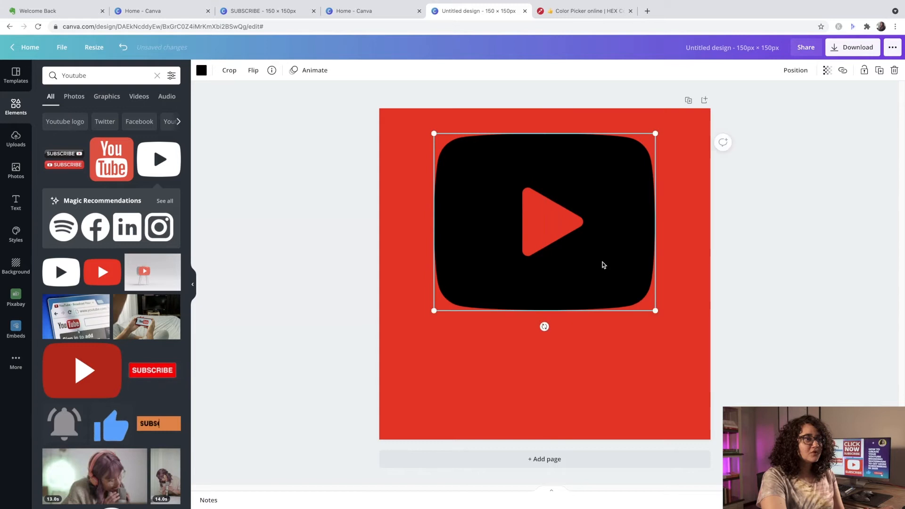
- Recolour the play-button graphic white
left_click(201, 70)
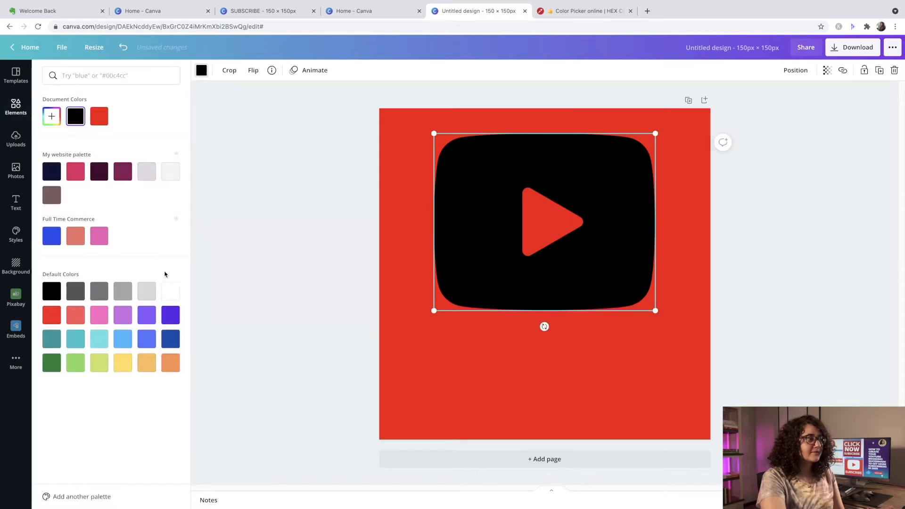
left_click(170, 290)
left_click(428, 350)
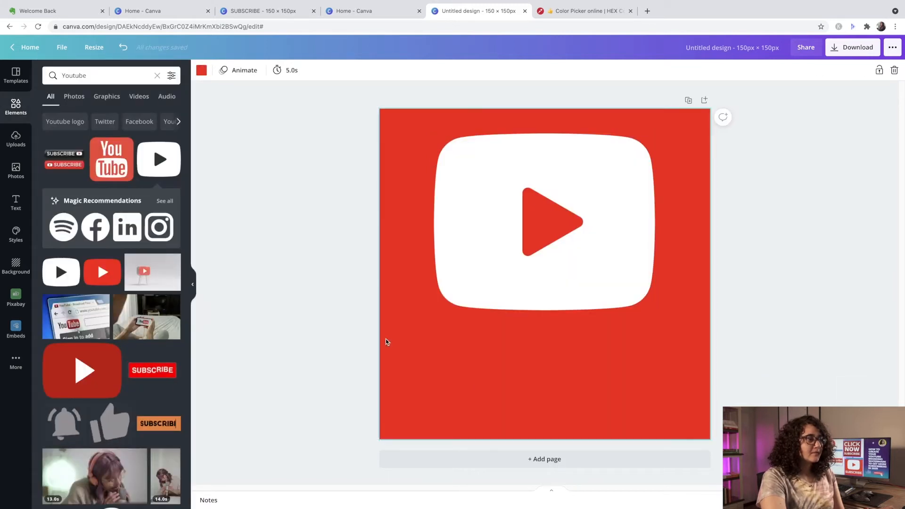
- Add a heading reading "SUBSCRIBE" and place it centred below the play-button graphic
left_click(16, 207)
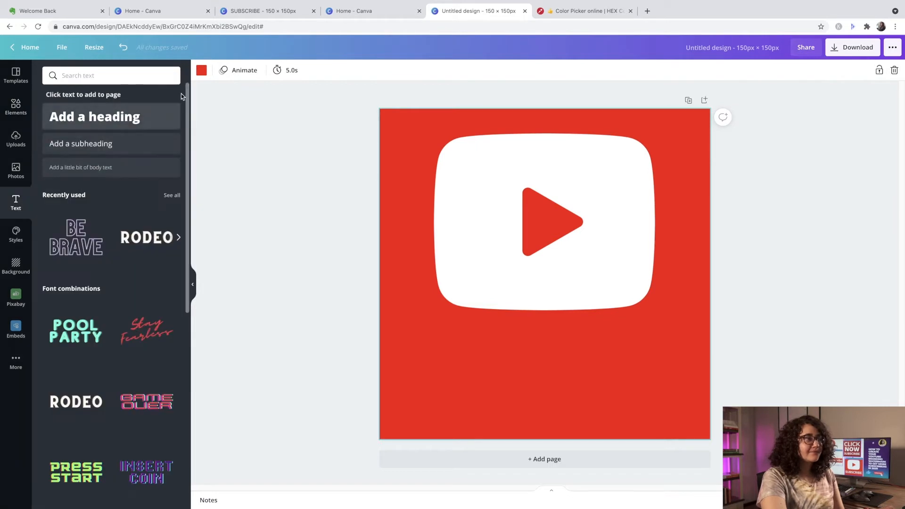
left_click(135, 117)
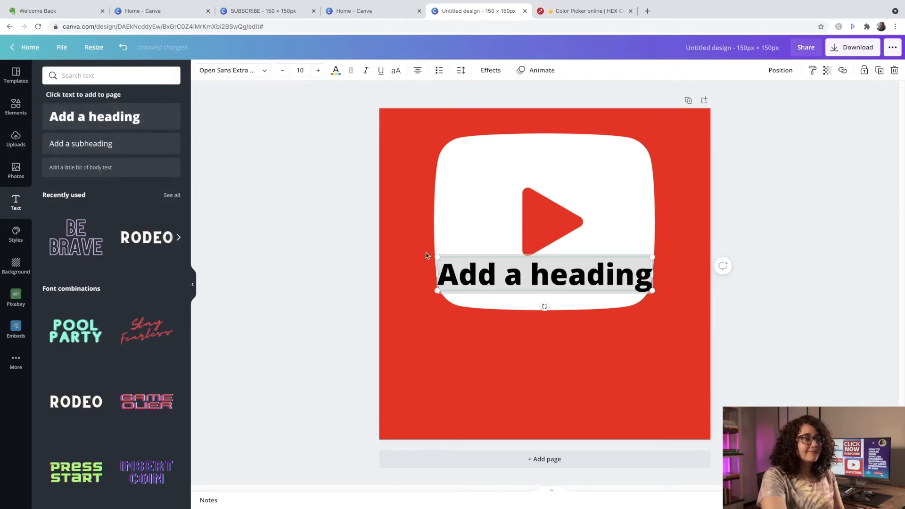
type("SU")
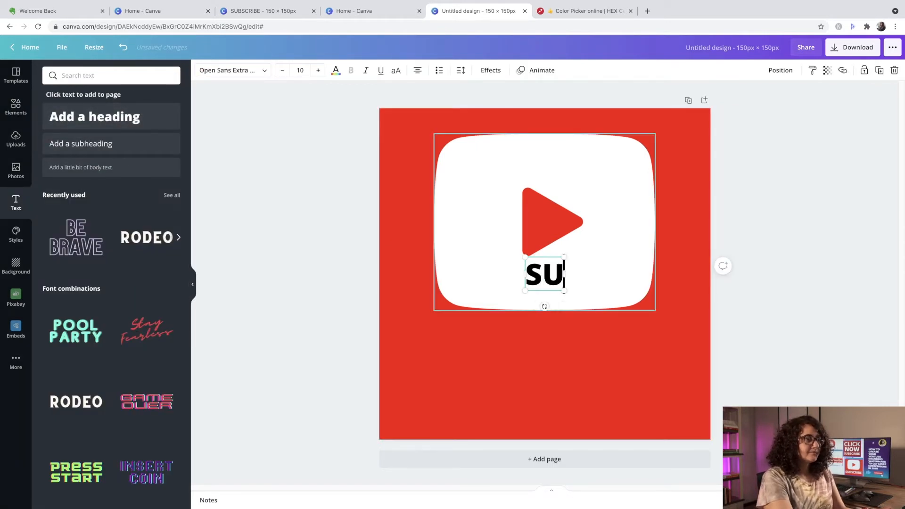
type("BSCRIBE")
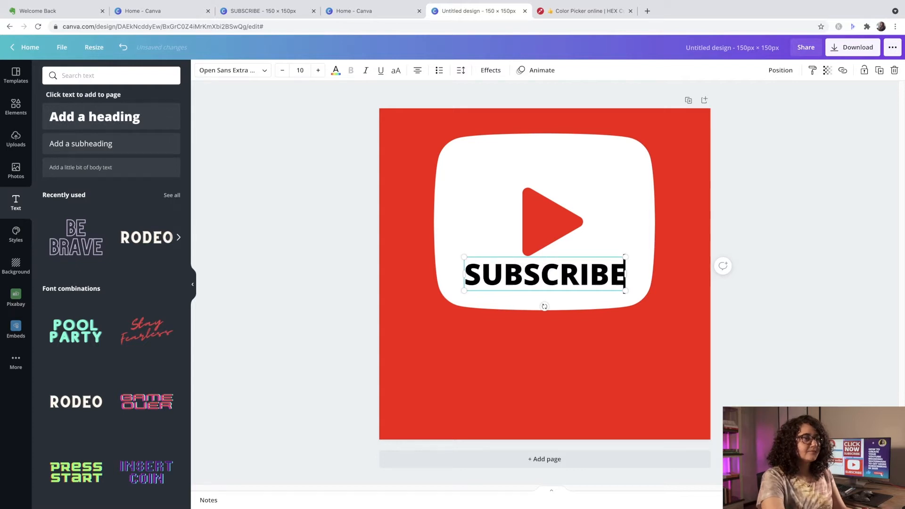
left_click(563, 364)
left_click_drag(556, 281, 555, 364)
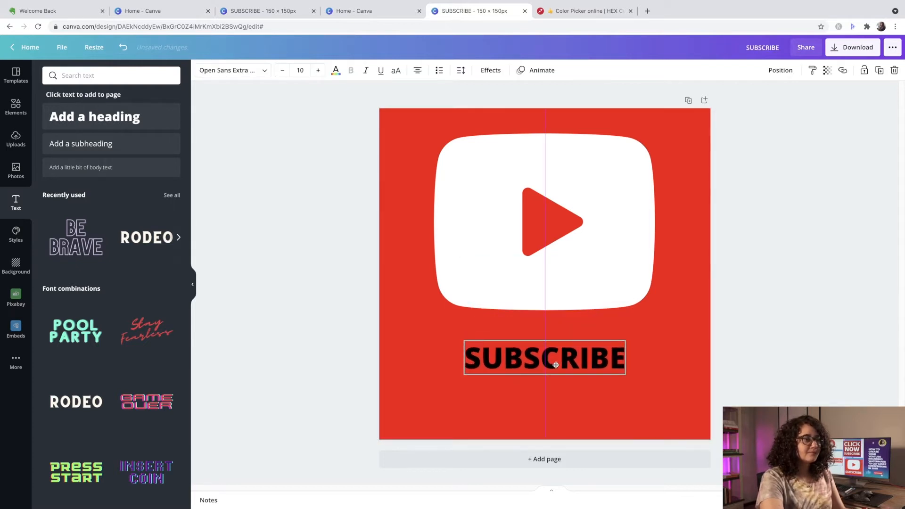
- Format the SUBSCRIBE heading as bold Lato at font size 18
left_click(300, 71)
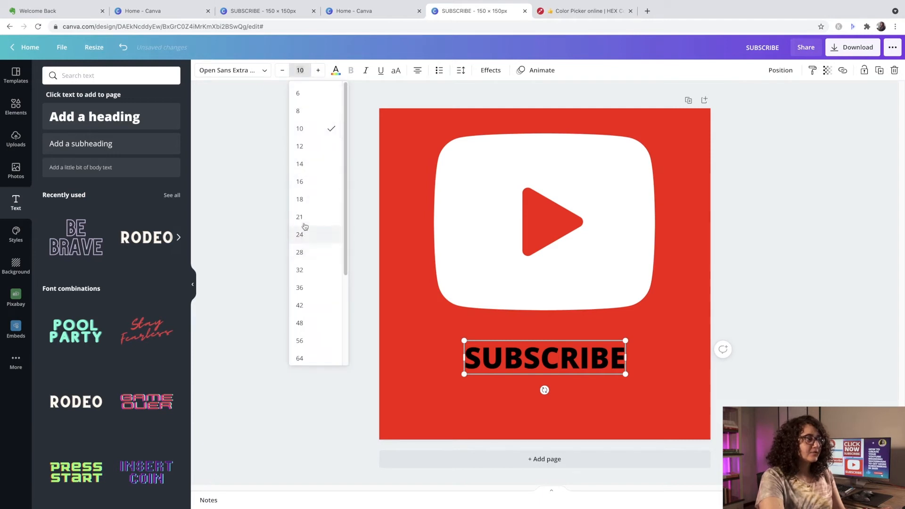
left_click(301, 200)
left_click(261, 75)
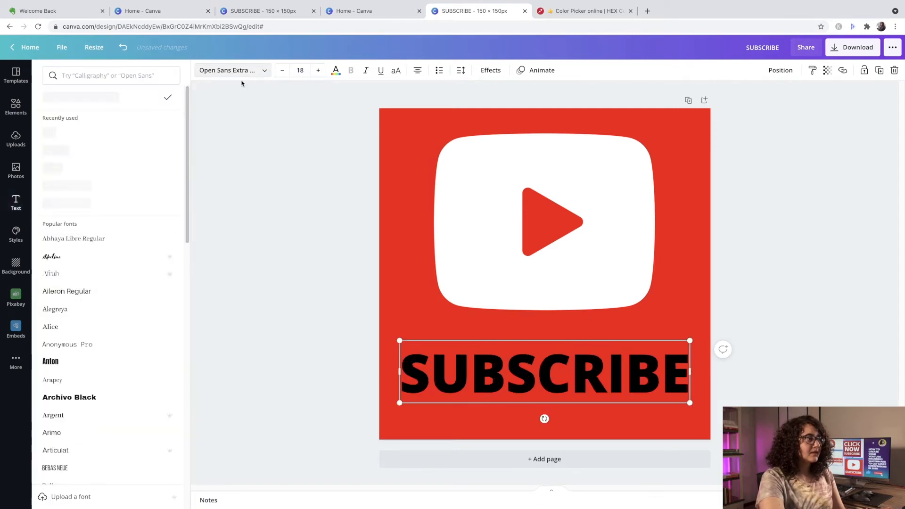
left_click(88, 136)
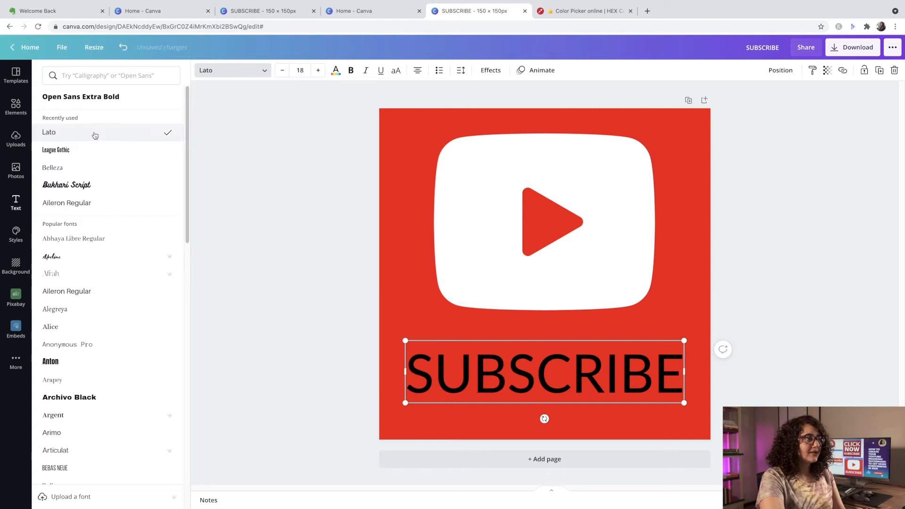
left_click(351, 71)
left_click_drag(406, 365, 684, 366)
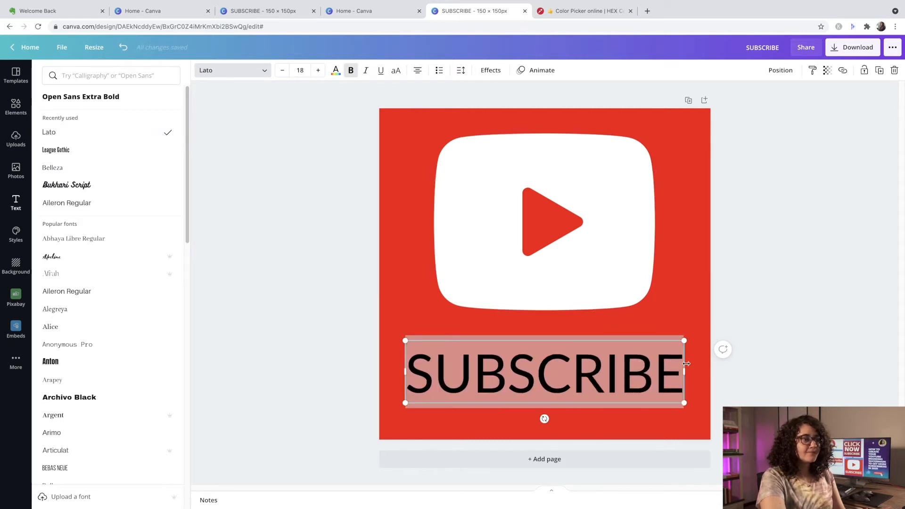
left_click(351, 70)
- Colour the SUBSCRIBE heading white and nudge it slightly up and to the right
left_click(335, 71)
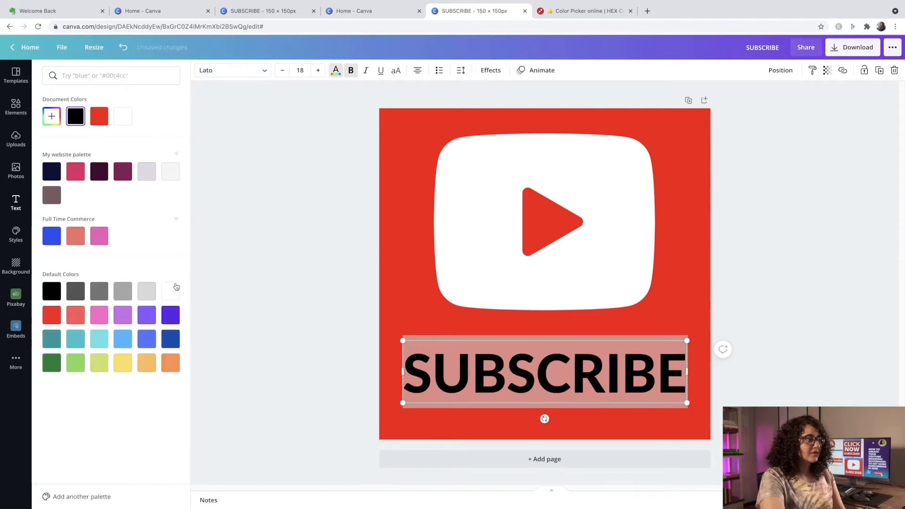
left_click(170, 291)
key("Escape")
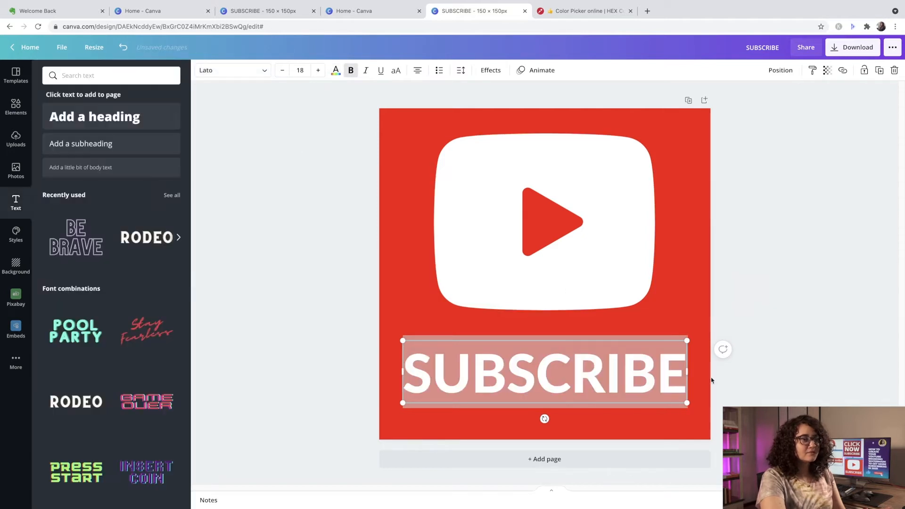
left_click(775, 384)
left_click_drag(652, 377, 658, 371)
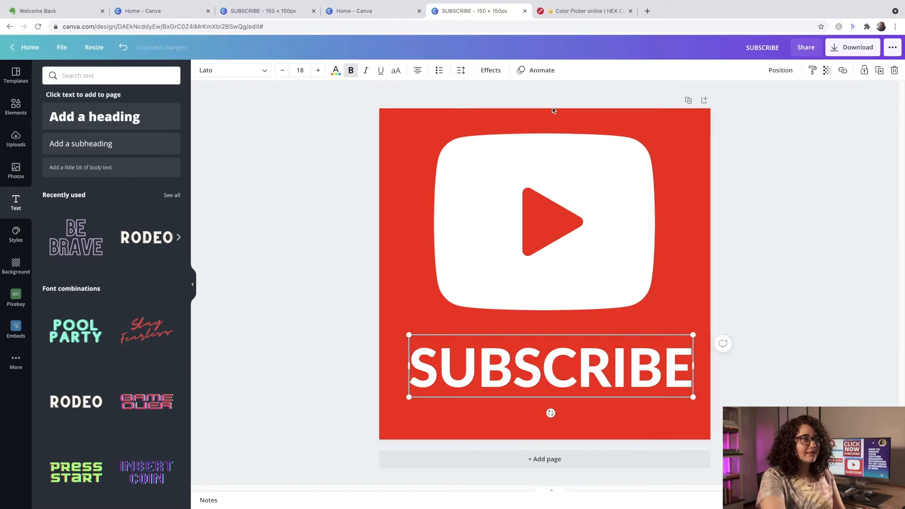
- Apply the Shadow effect to the SUBSCRIBE heading with offset 23 and direction -50
left_click(487, 70)
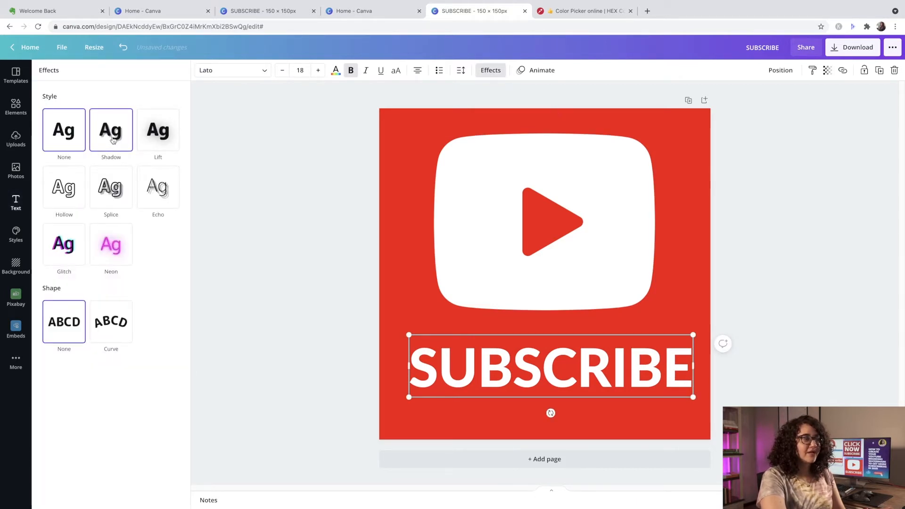
left_click(113, 139)
left_click(168, 170)
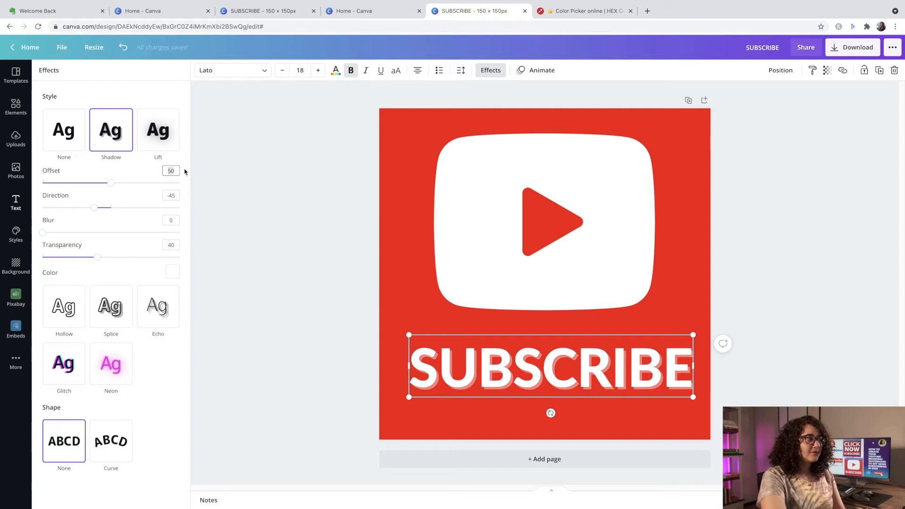
type("23")
key("Return")
left_click(175, 196)
key("BackSpace")
key("BackSpace")
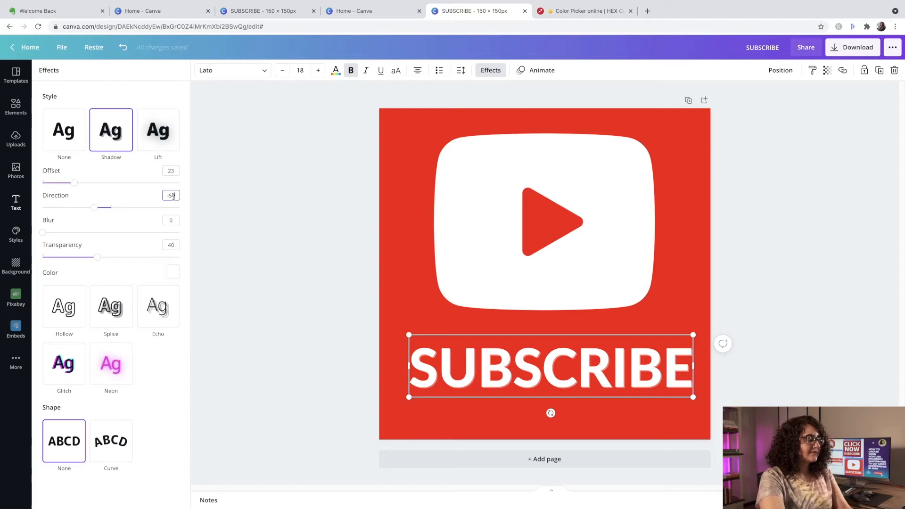
- Set the text shadow's transparency to 100 and its colour to the dark navy from My website palette
left_click_drag(99, 263, 180, 258)
left_click(172, 271)
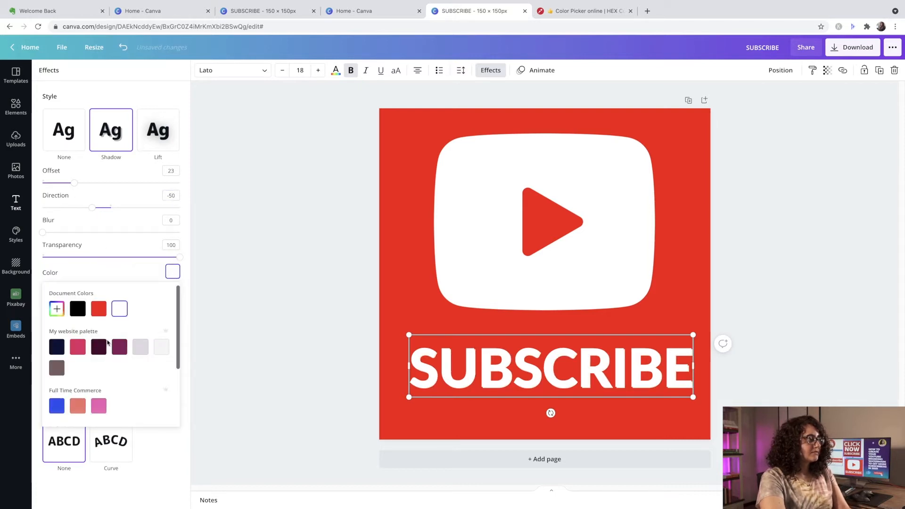
left_click(56, 347)
left_click(760, 319)
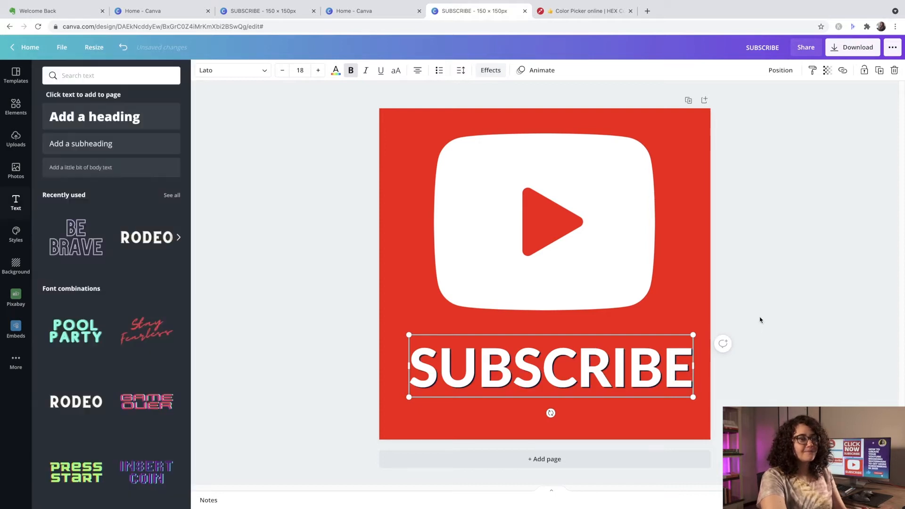
left_click(759, 319)
- Move the SUBSCRIBE heading slightly up and the play-button graphic slightly down to bring them closer together
left_click(587, 356)
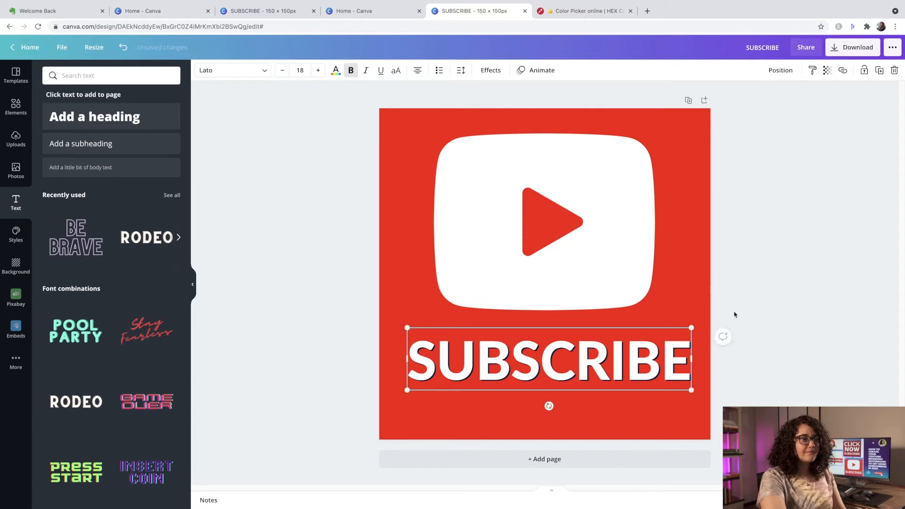
left_click(781, 298)
left_click_drag(613, 273, 613, 281)
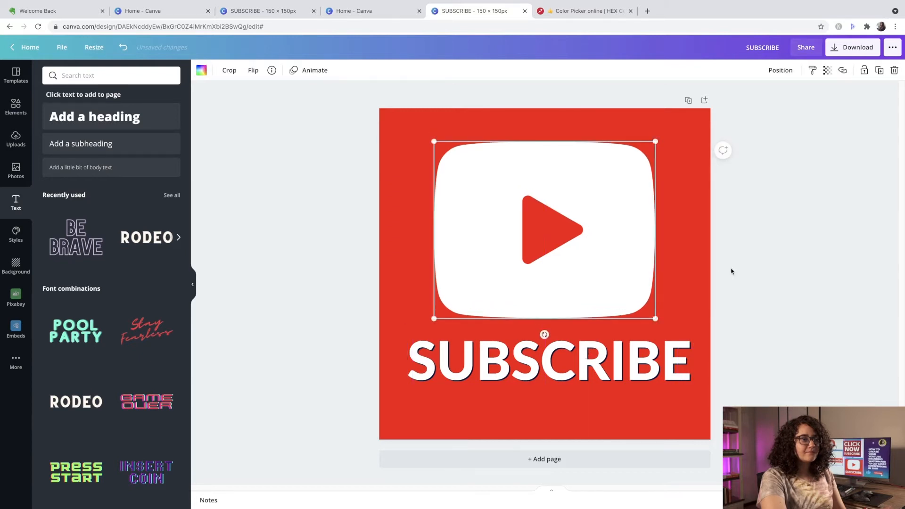
left_click(746, 270)
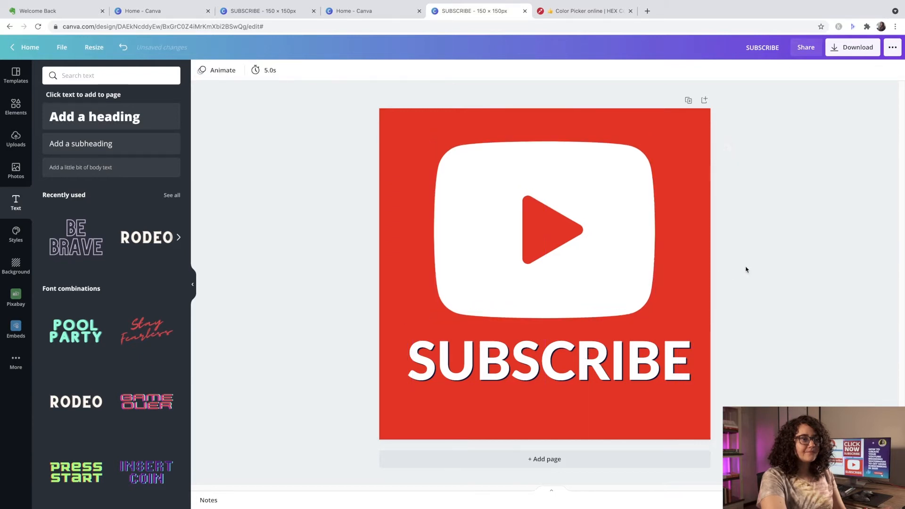
- Open the download options for the finished SUBSCRIBE design
left_click(854, 49)
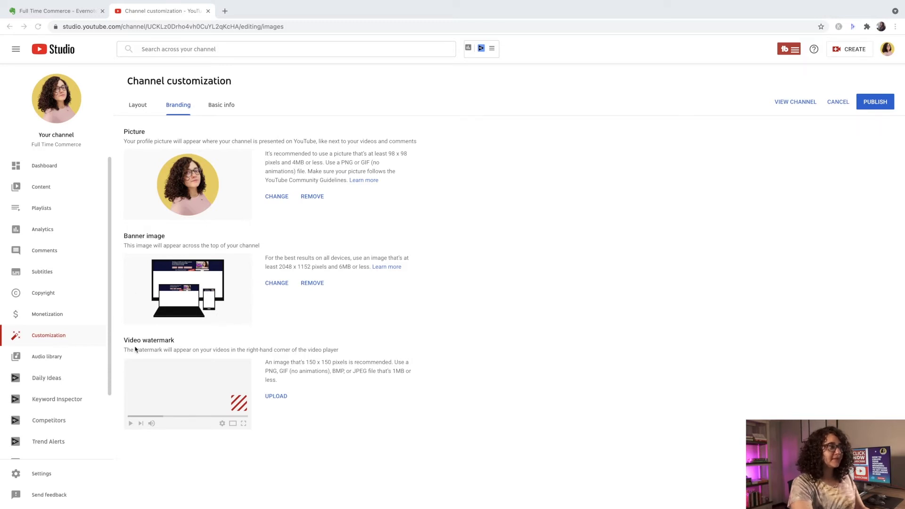
left_click(273, 395)
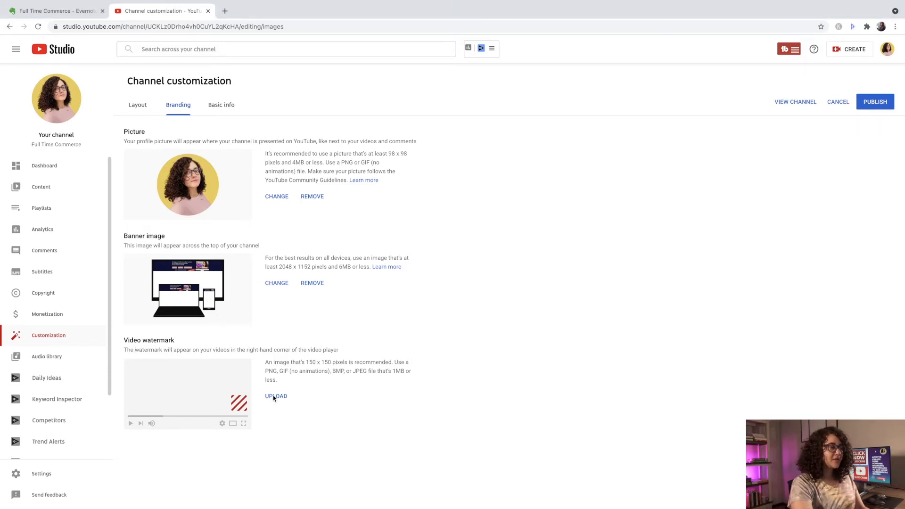
left_click(275, 397)
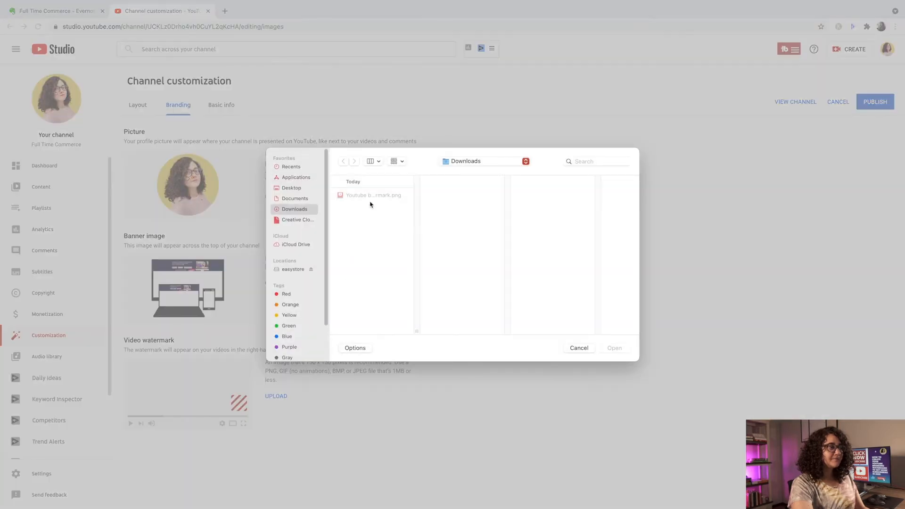
left_click(374, 196)
left_click(615, 349)
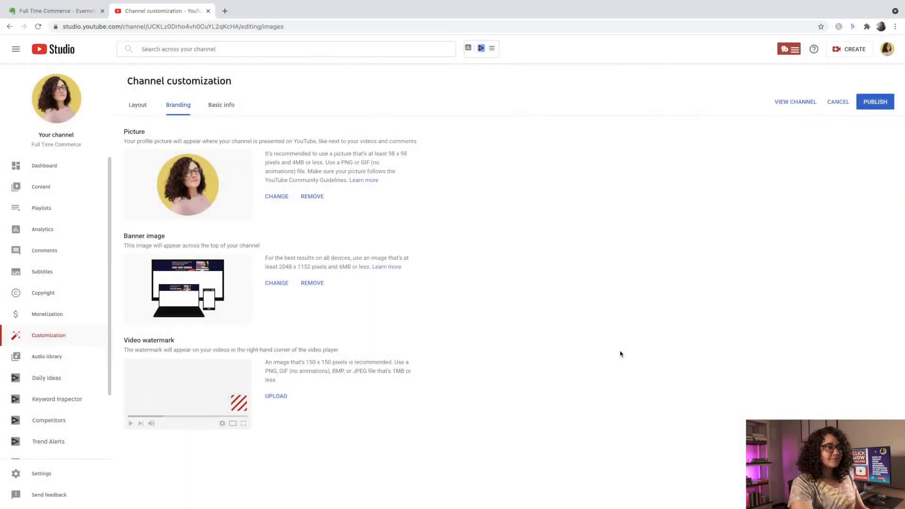
left_click(642, 424)
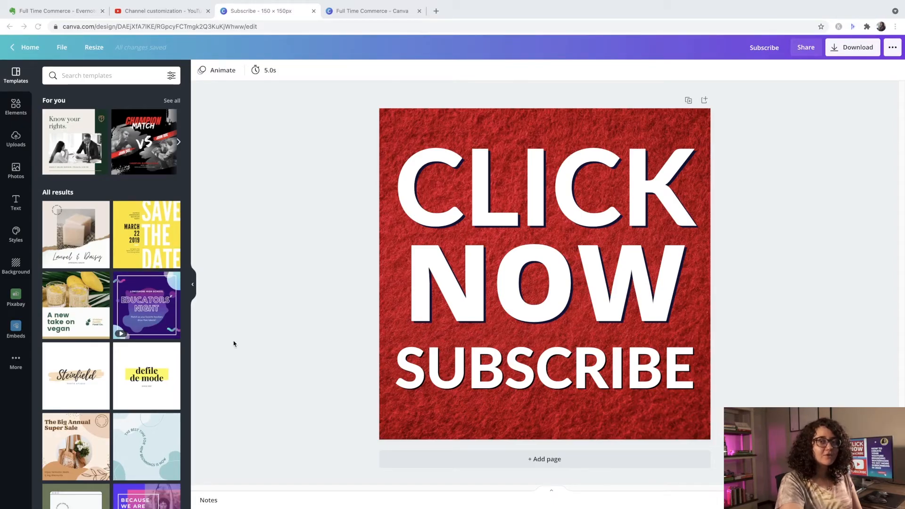
- Switch to the Canva folder and create a new custom-size design of 150 × 150 px
left_click(382, 9)
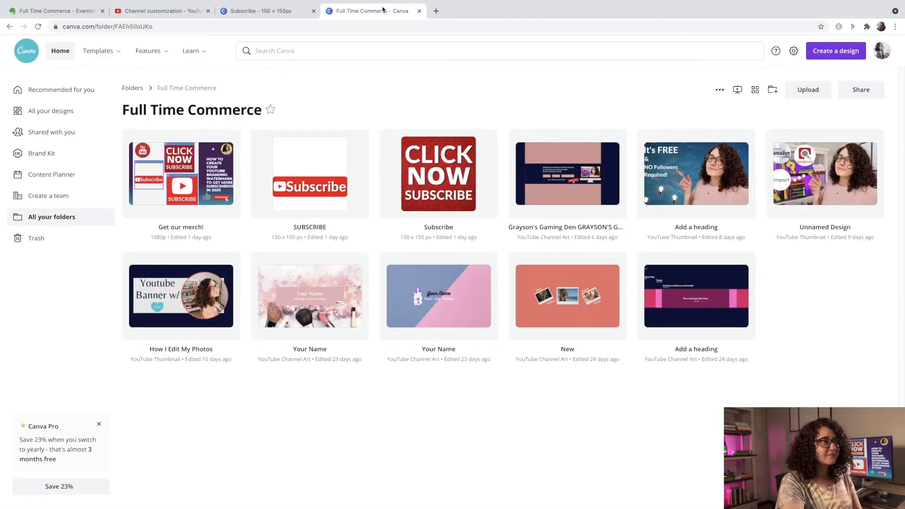
left_click(839, 57)
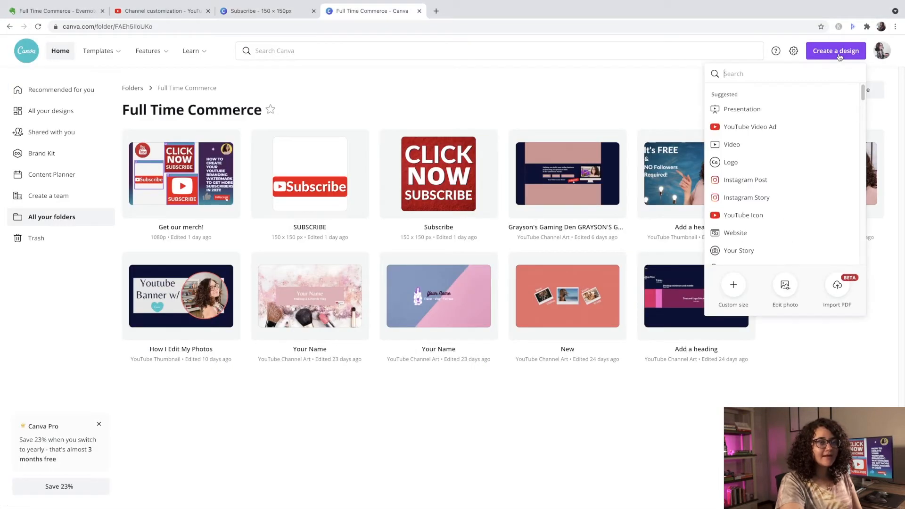
left_click(733, 285)
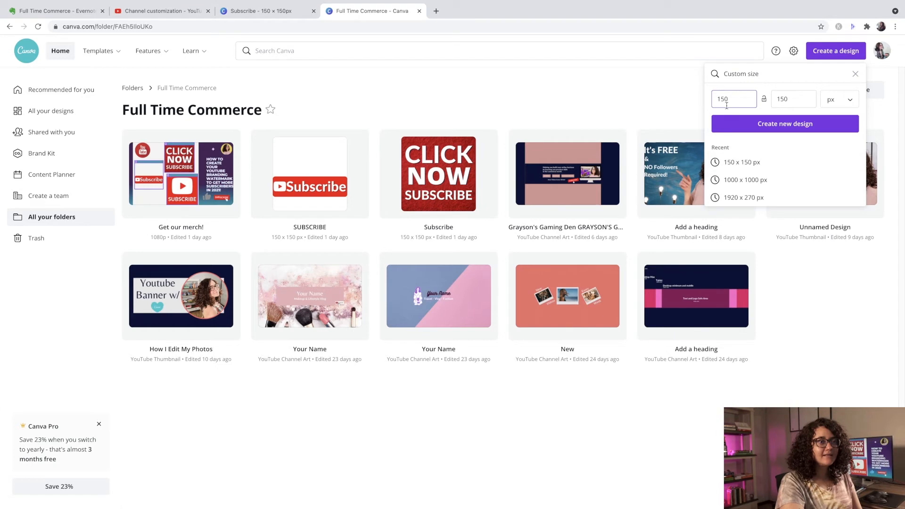
left_click(769, 124)
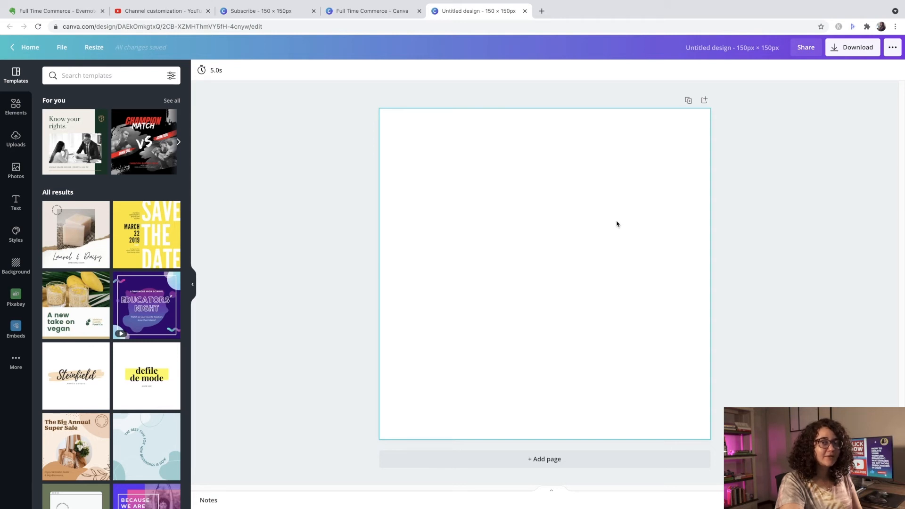
left_click(11, 274)
scroll(110, 250, "down", 8)
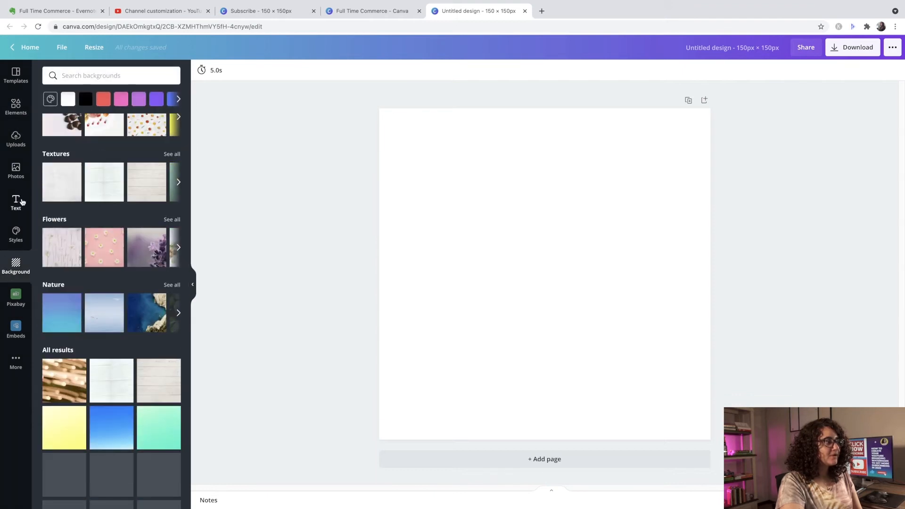
left_click(15, 171)
scroll(76, 197, "down", 5)
scroll(76, 197, "down", 3)
- Search the elements for RED and set the red gradient image with dark edges as the page background
left_click(15, 107)
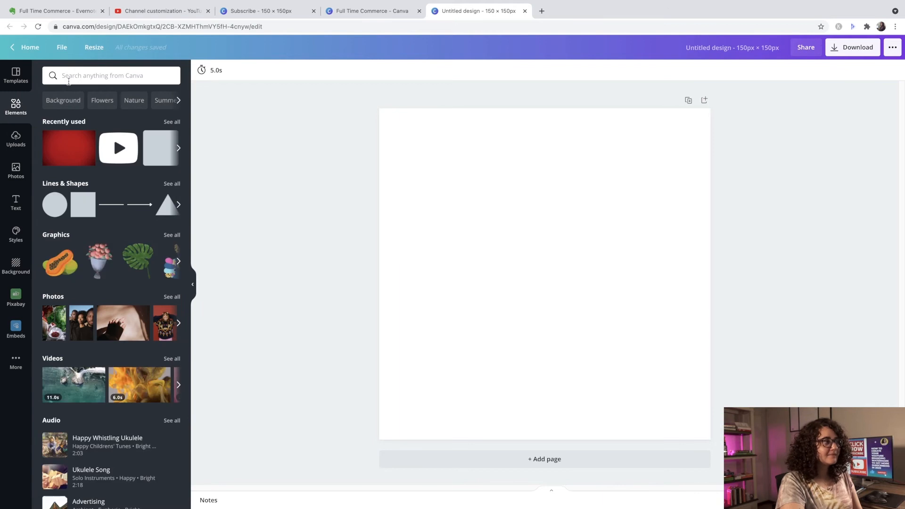
left_click(69, 81)
type("re")
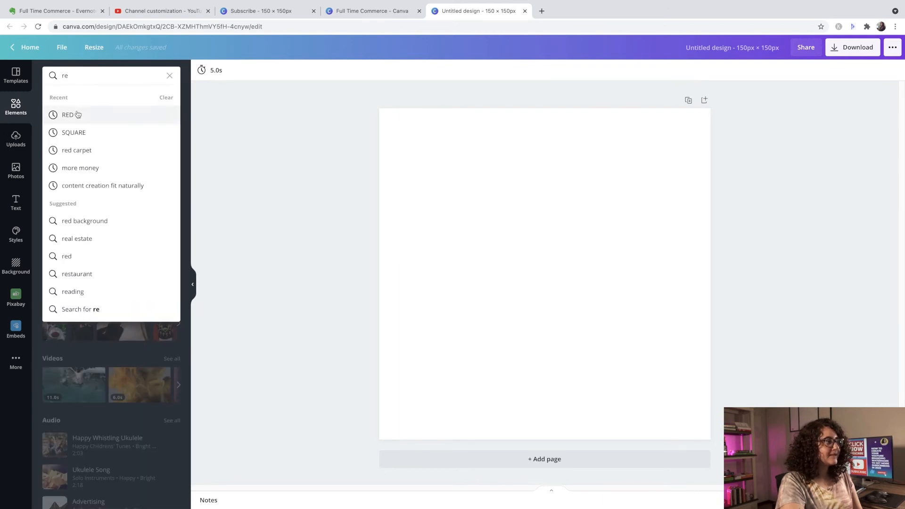
left_click(78, 114)
scroll(111, 208, "down", 4)
scroll(110, 207, "down", 10)
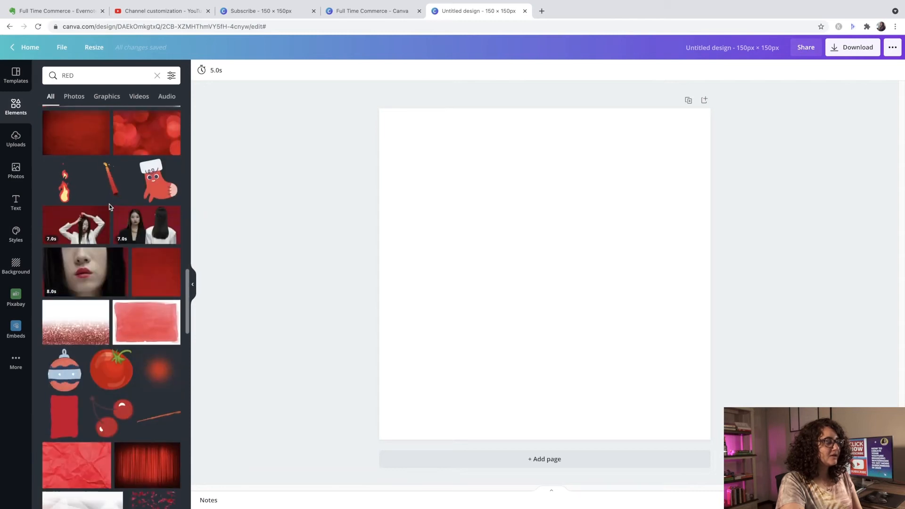
scroll(108, 207, "down", 5)
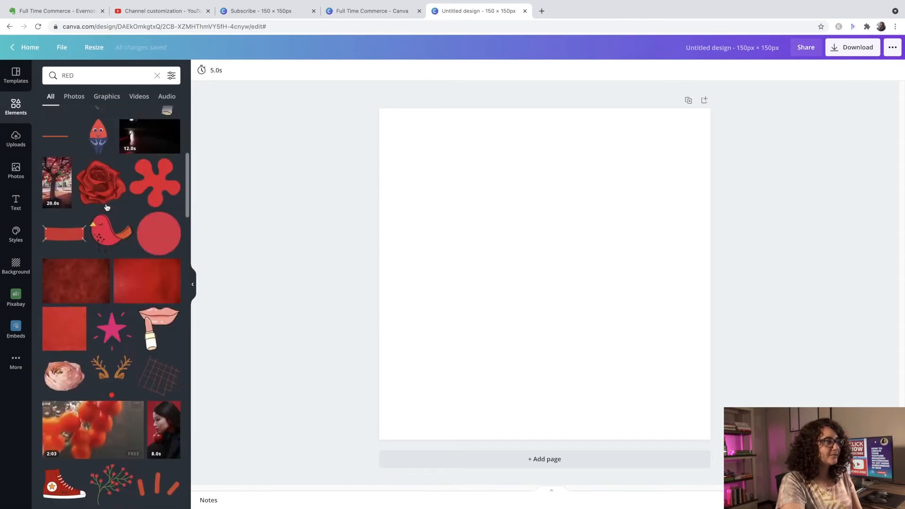
scroll(107, 208, "up", 5)
left_click(152, 203)
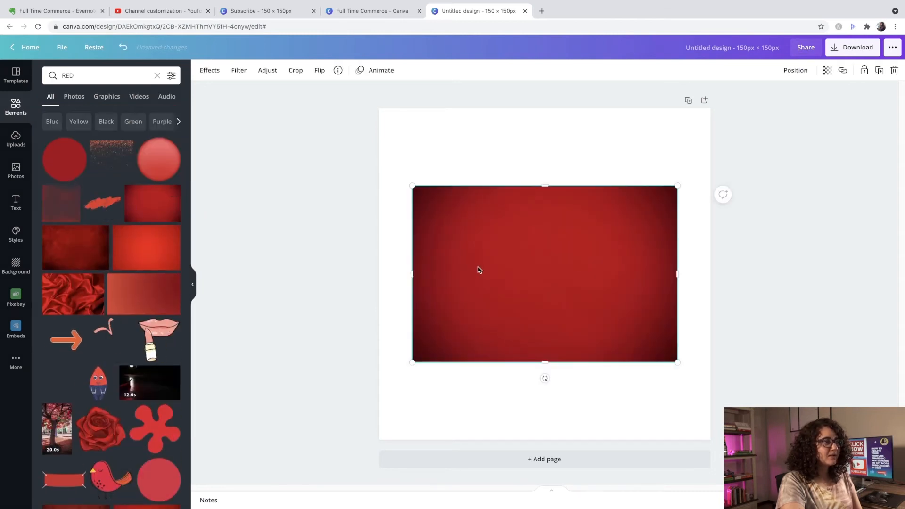
right_click(485, 267)
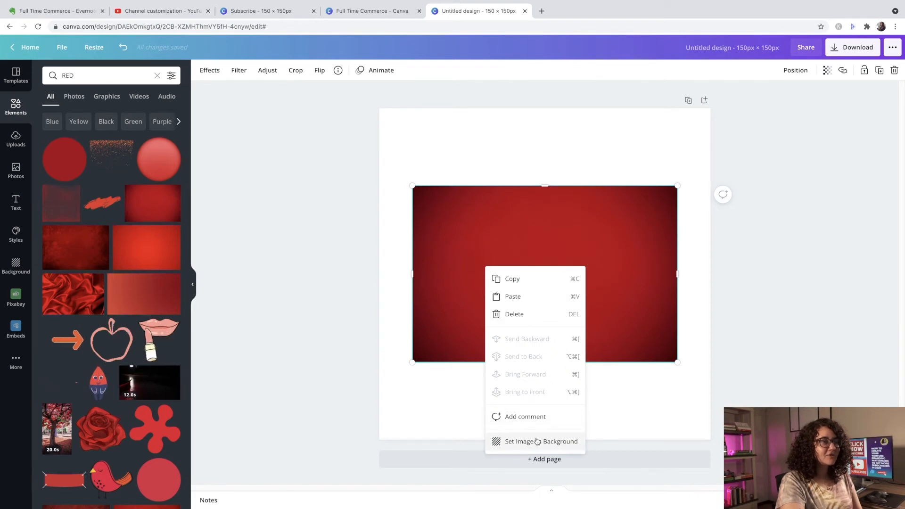
left_click(537, 441)
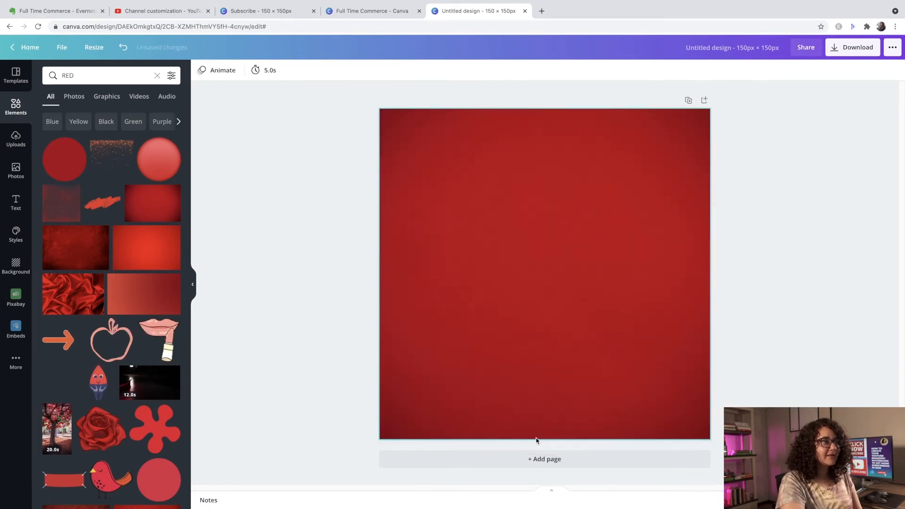
- Add a heading to the red page with the text CLICK
left_click(17, 207)
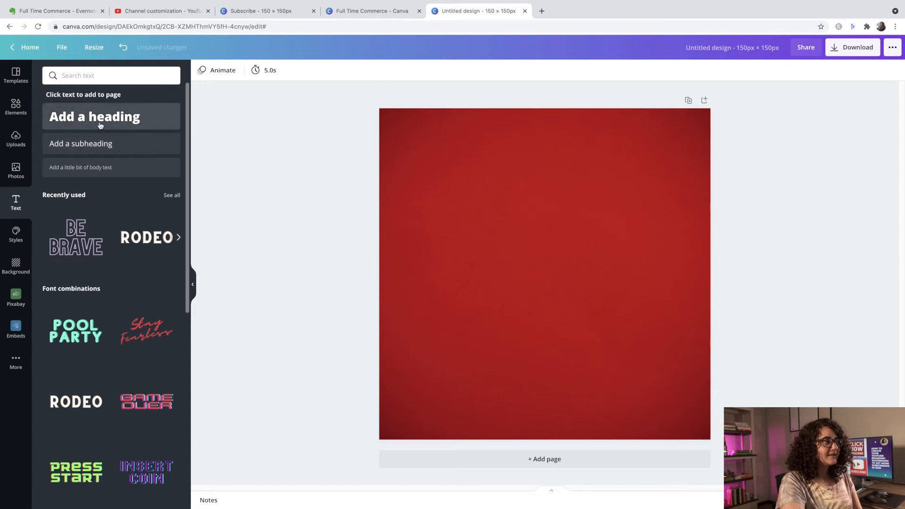
left_click(100, 124)
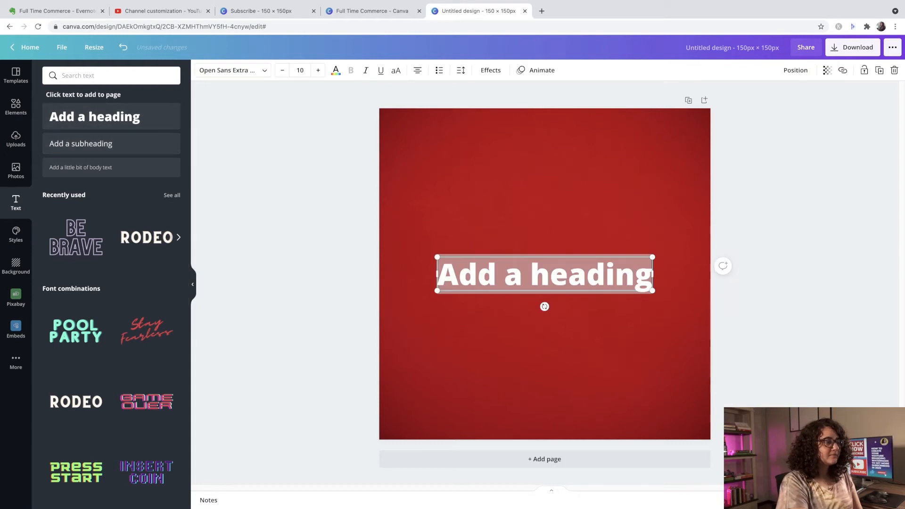
type("C")
key("BackSpace")
type("CLI")
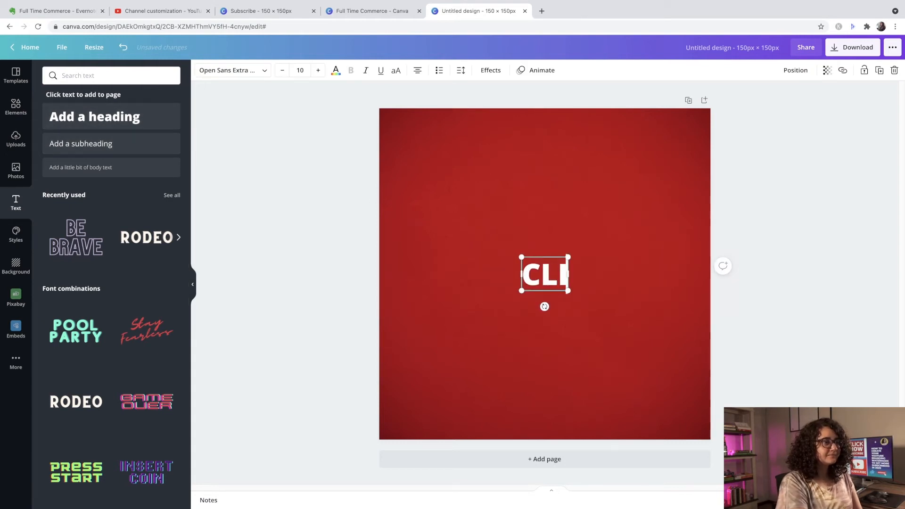
type("CK")
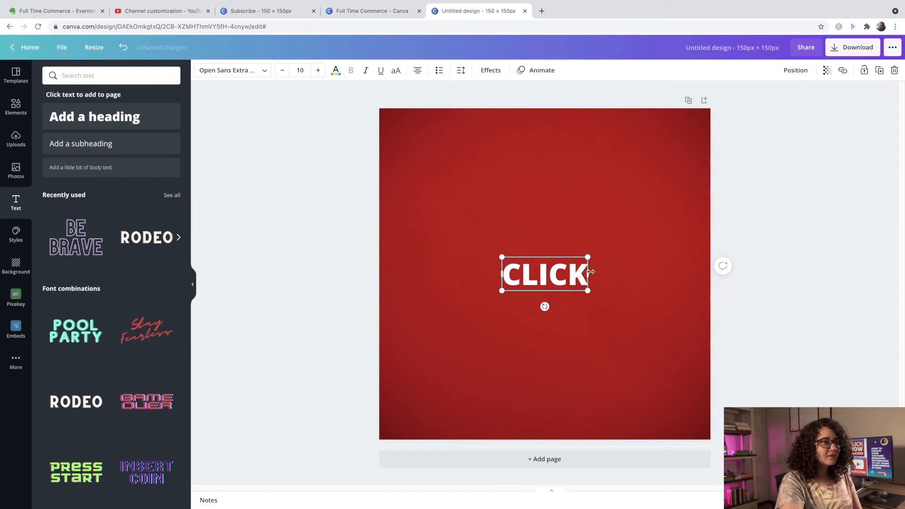
- Format the CLICK heading as bold Lato at size 36 and move it to the top of the page
double_click(511, 272)
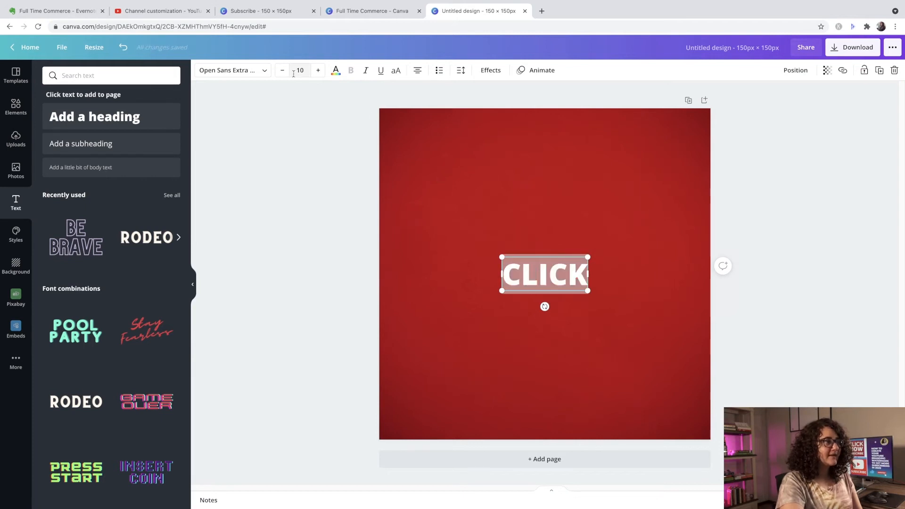
left_click(299, 69)
left_click(306, 285)
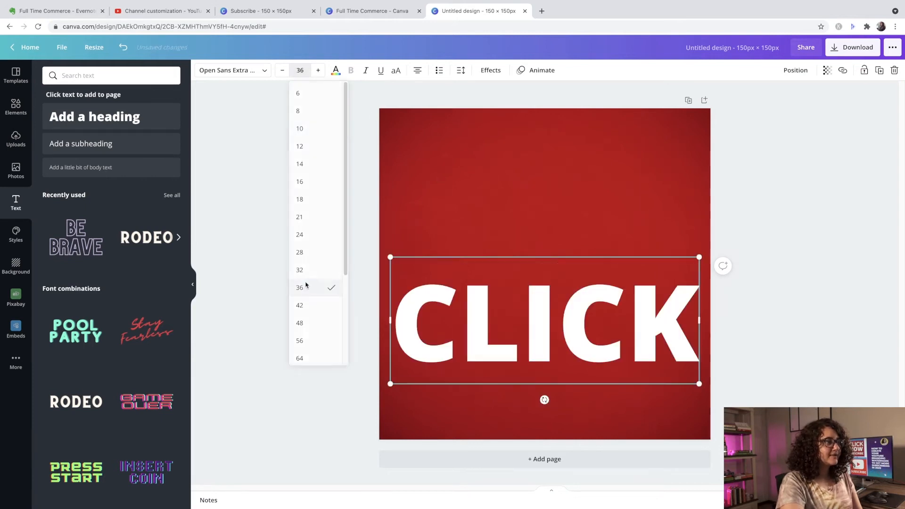
left_click(238, 69)
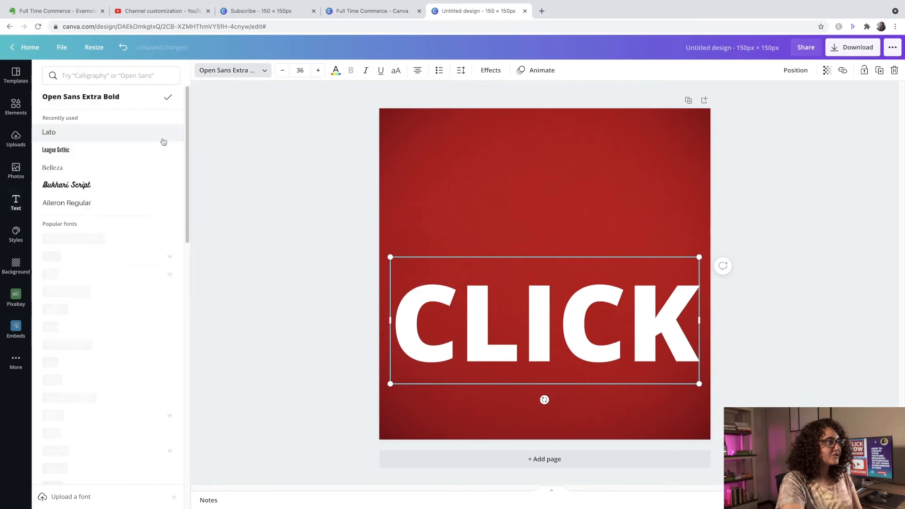
left_click(116, 134)
left_click_drag(407, 303, 649, 280)
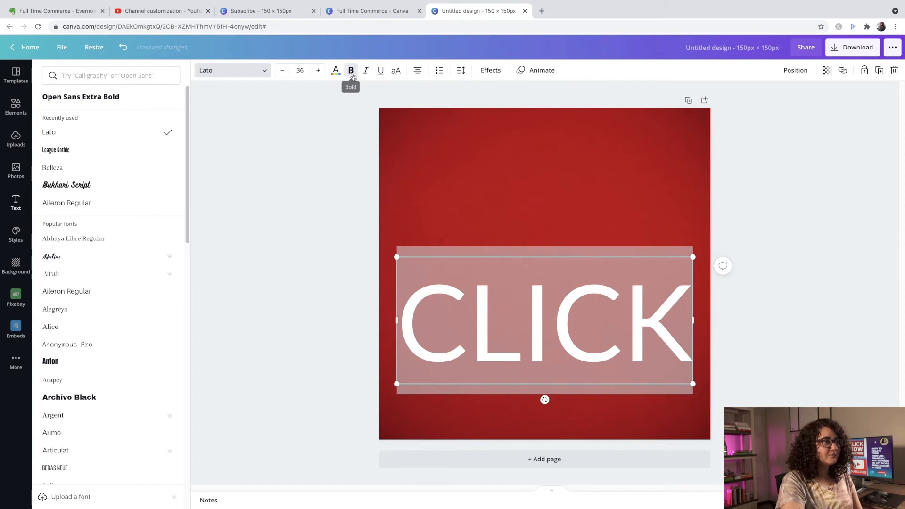
left_click(351, 71)
left_click(772, 290)
left_click_drag(642, 325, 617, 174)
- Apply the Shadow effect to the CLICK heading with an offset of 23 and a direction of -50
left_click(491, 72)
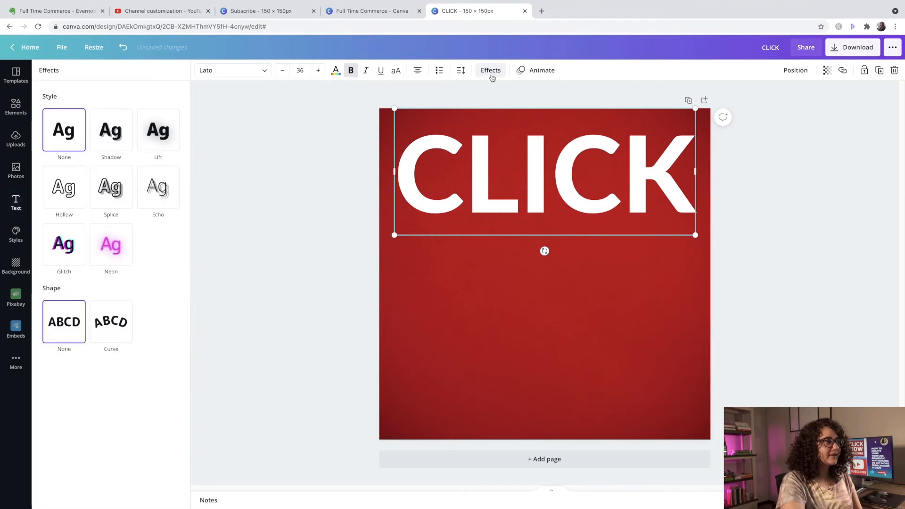
left_click(128, 139)
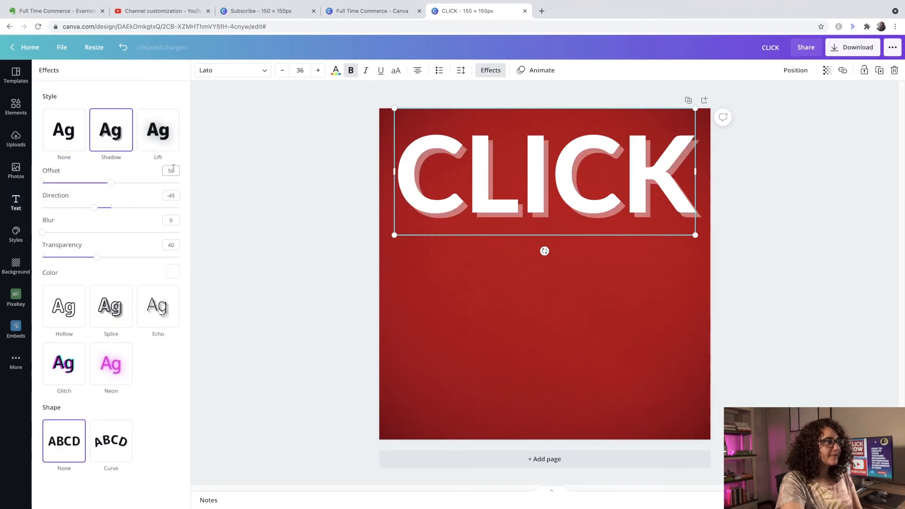
left_click(175, 195)
type("-50")
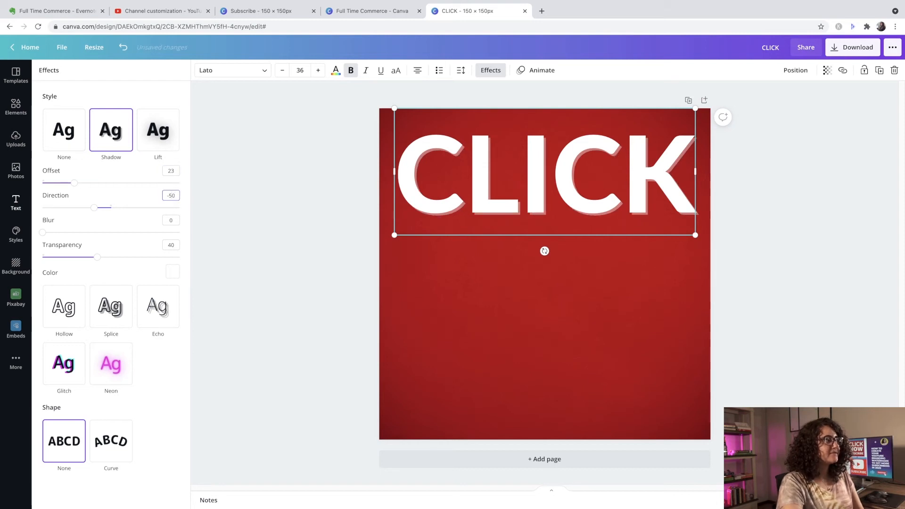
- Set the CLICK shadow's transparency to 100 and its colour to the dark navy from My website palette
left_click_drag(101, 259, 203, 261)
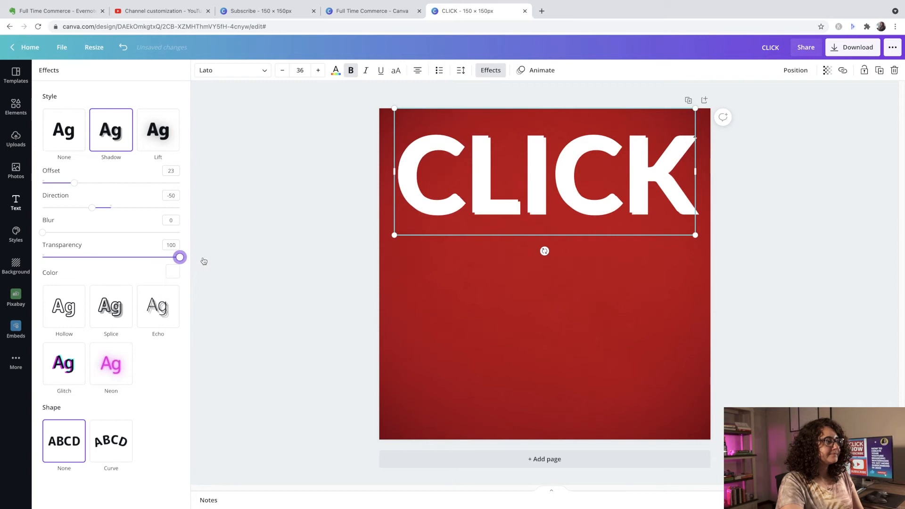
left_click(173, 271)
left_click(57, 347)
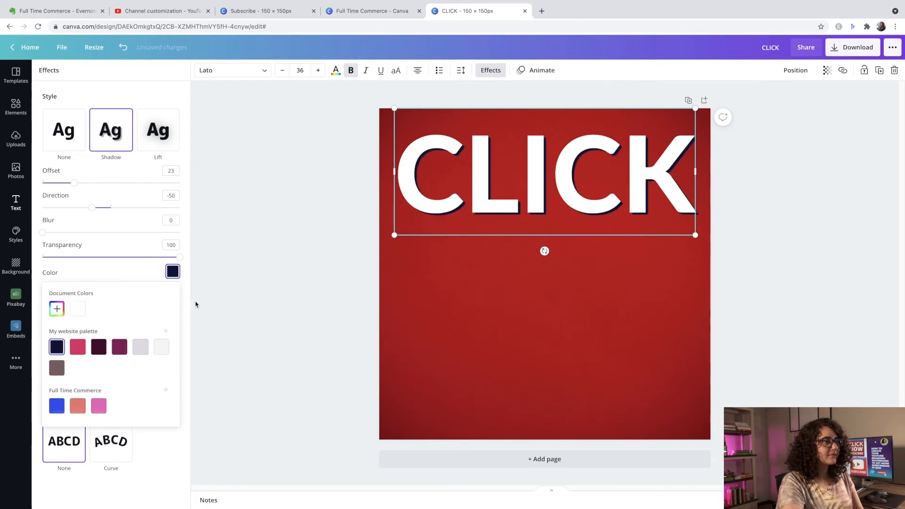
left_click(466, 224)
left_click(776, 224)
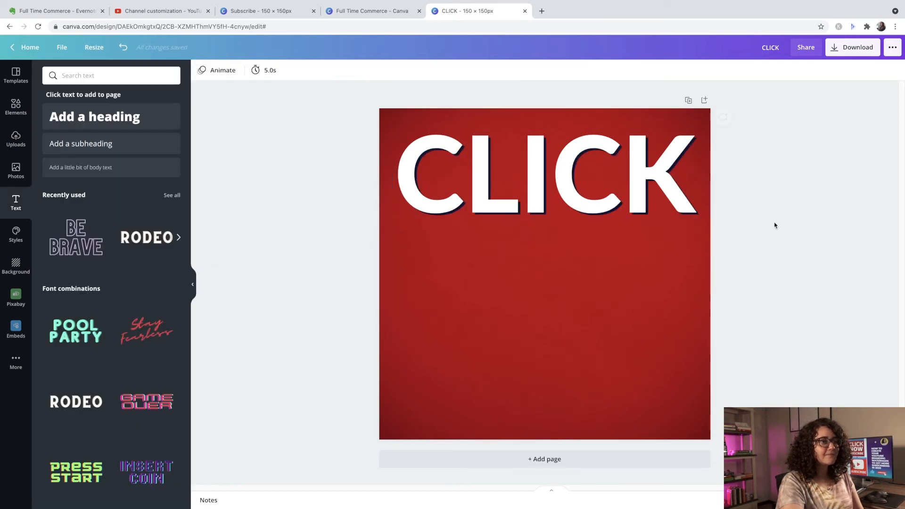
- Paste two copies of the CLICK heading and place one in the middle and one near the bottom of the page
left_click(652, 185)
right_click(652, 186)
right_click(622, 236)
left_click(635, 266)
right_click(636, 269)
left_click(648, 296)
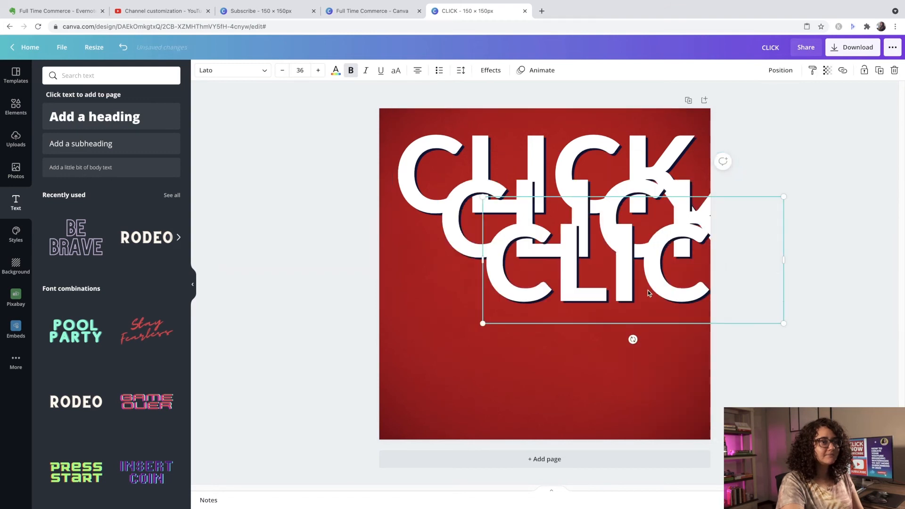
left_click_drag(606, 271, 519, 398)
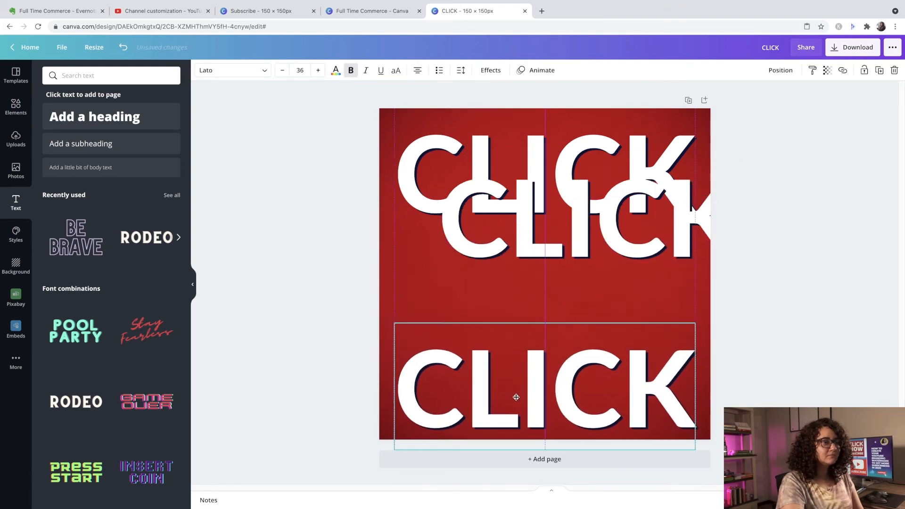
left_click_drag(530, 215, 521, 259)
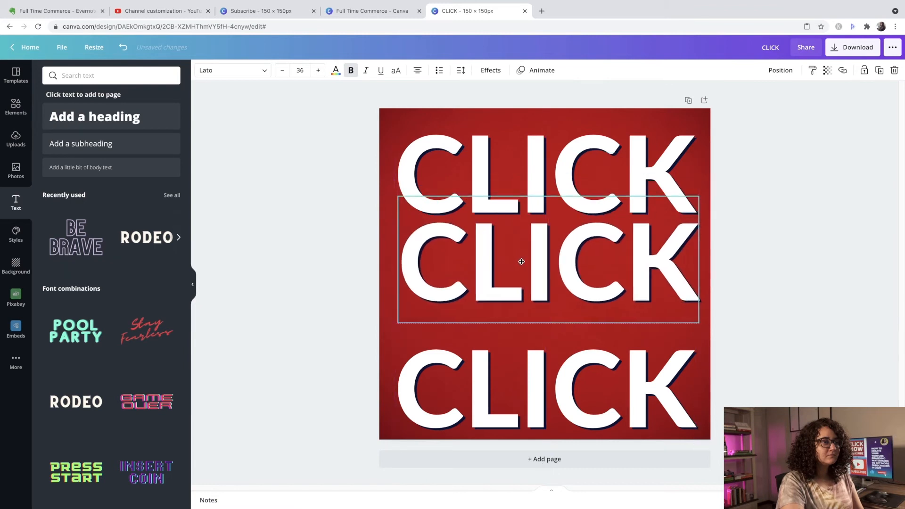
- Replace the text of the middle CLICK copy with NOW
left_click(679, 256)
key("BackSpace")
key("BackSpace")
key("BackSpace")
key("BackSpace")
key("BackSpace")
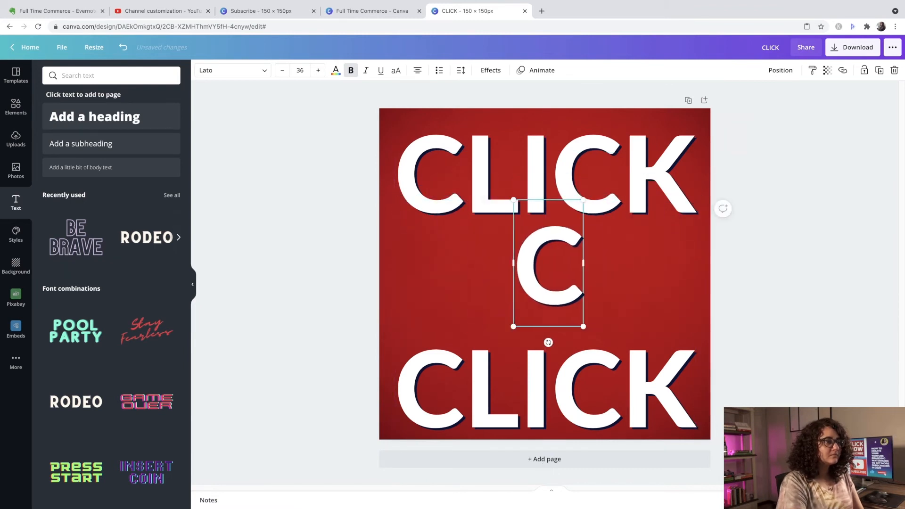
type("NOW")
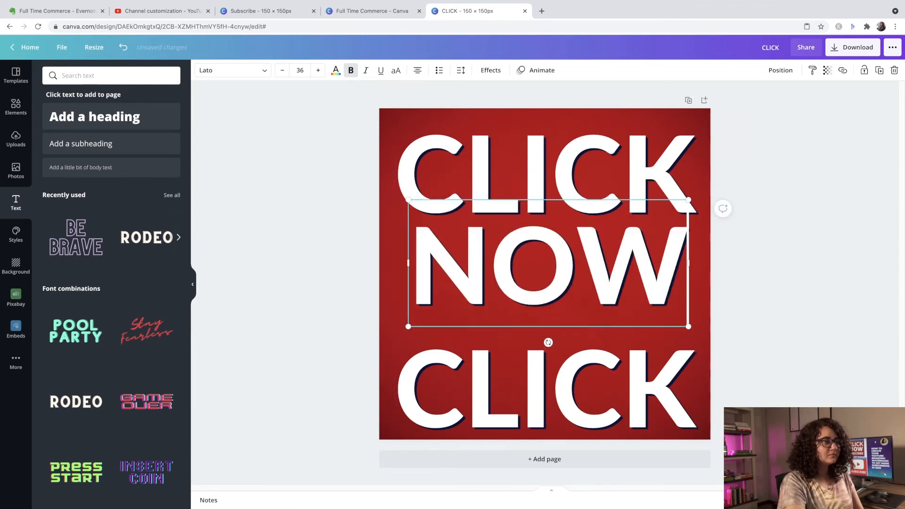
- Set the lowest CLICK copy to font size 18 and replace its text with SUBSCRIBE
left_click(690, 369)
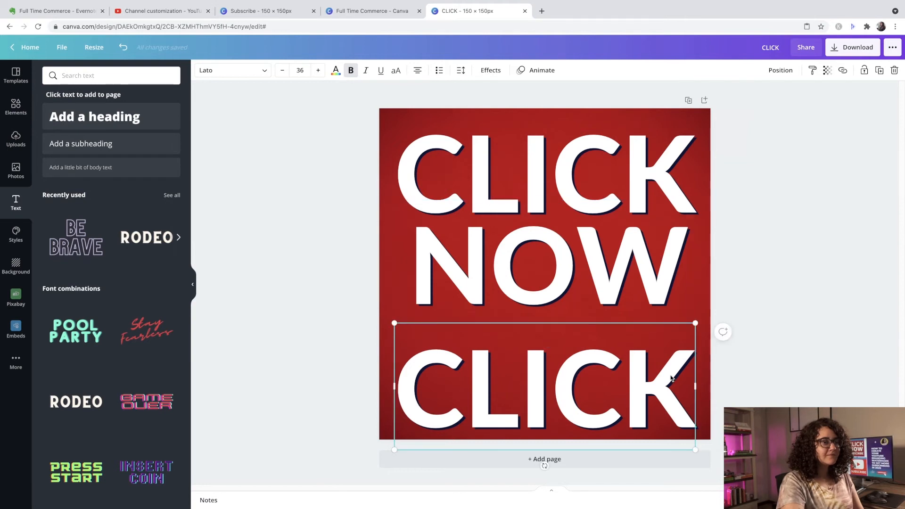
left_click(295, 70)
left_click(308, 135)
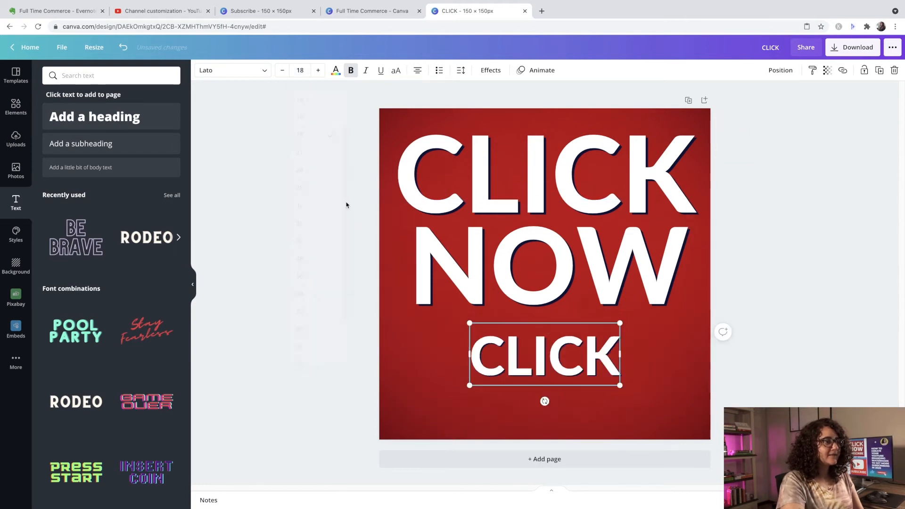
left_click_drag(620, 353, 547, 354)
type("SUB")
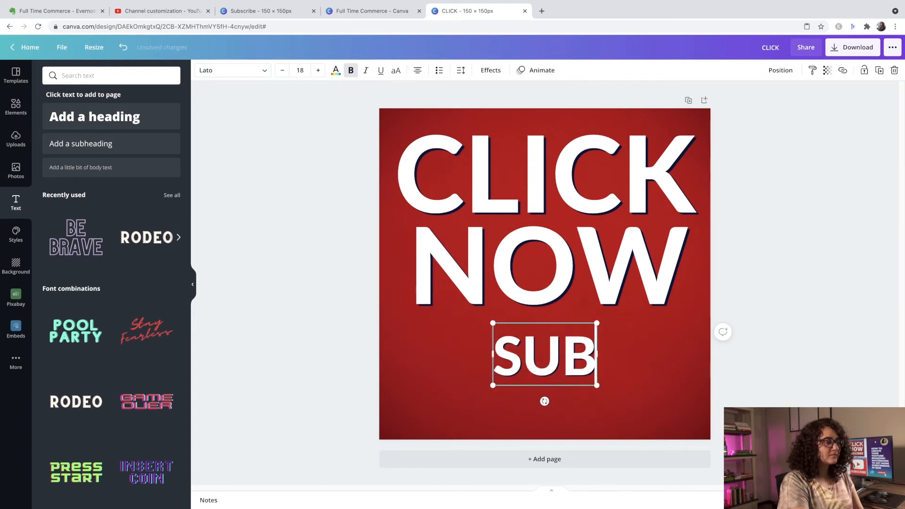
type("SCRIBE")
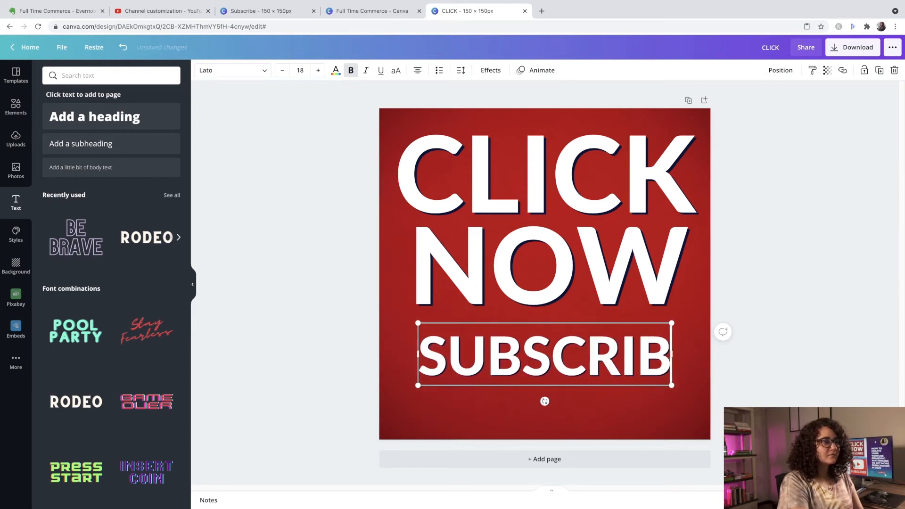
- Space the CLICK, NOW and SUBSCRIBE lines evenly down the page, centred horizontally, and open the design's download options
left_click(592, 177)
left_click_drag(593, 177, 596, 181)
left_click_drag(595, 274, 591, 280)
left_click_drag(587, 347, 586, 350)
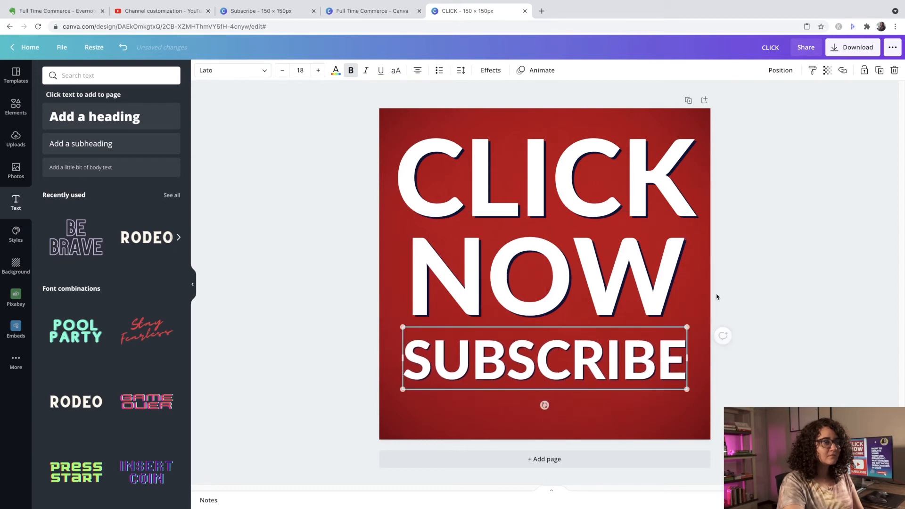
left_click(747, 276)
left_click_drag(591, 367, 590, 373)
left_click_drag(582, 290, 581, 297)
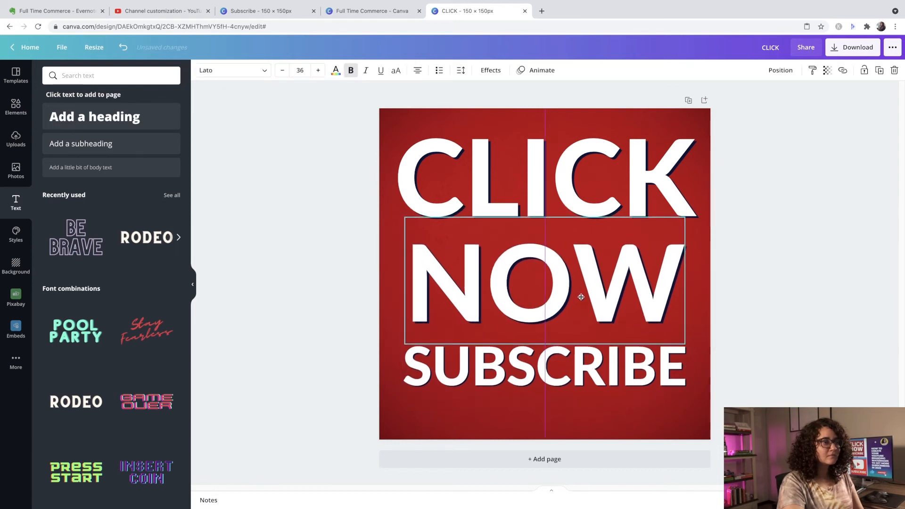
left_click_drag(558, 182, 555, 190)
left_click(805, 205)
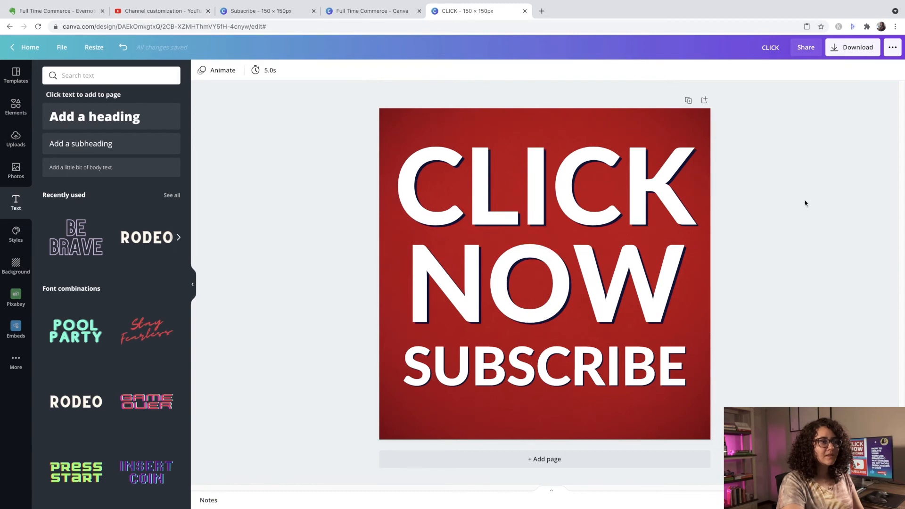
left_click(851, 54)
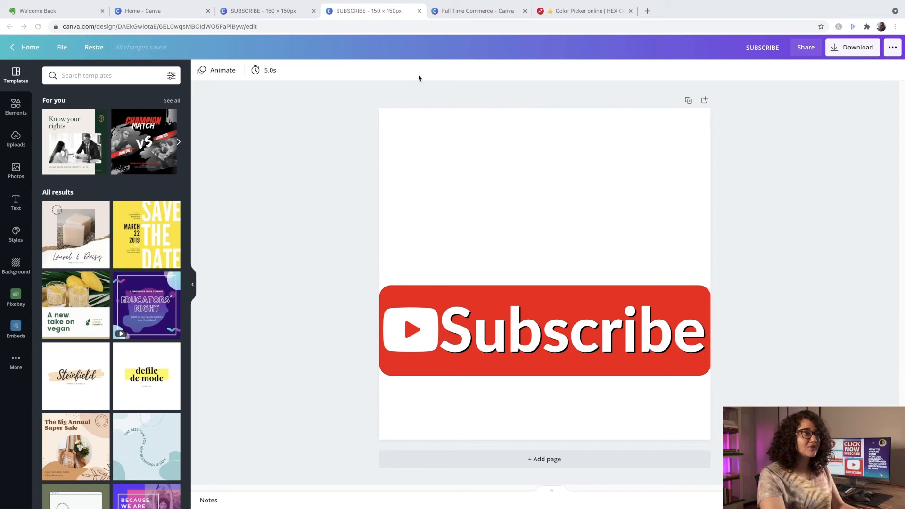
- Create a new custom-size design of 150 × 150 px from the Full Time Commerce folder
left_click(484, 13)
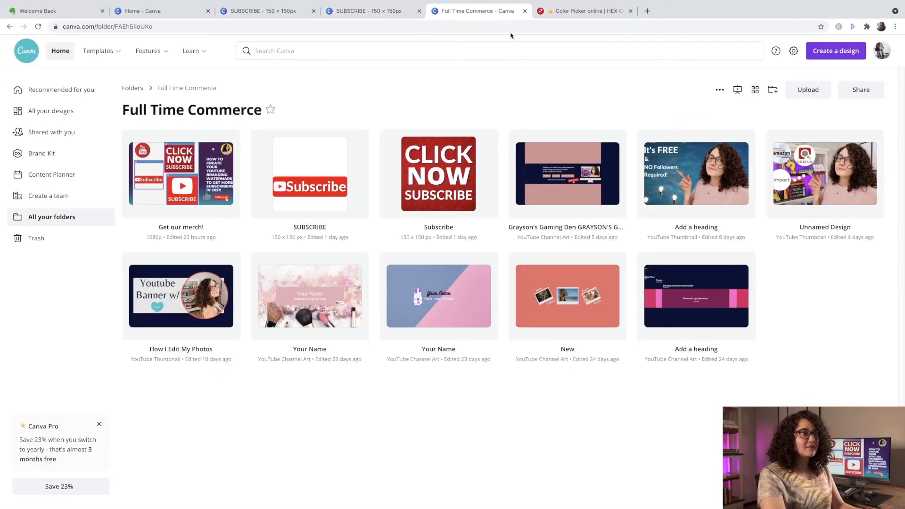
left_click(841, 52)
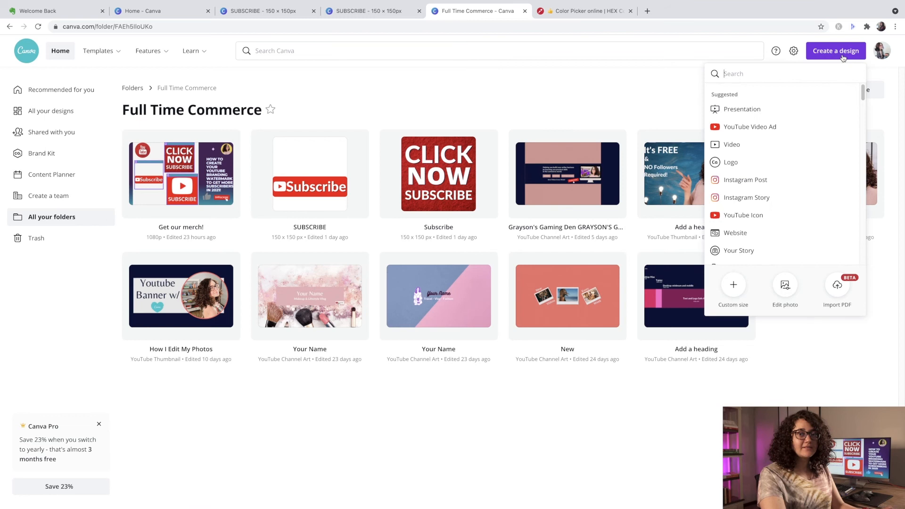
left_click(734, 283)
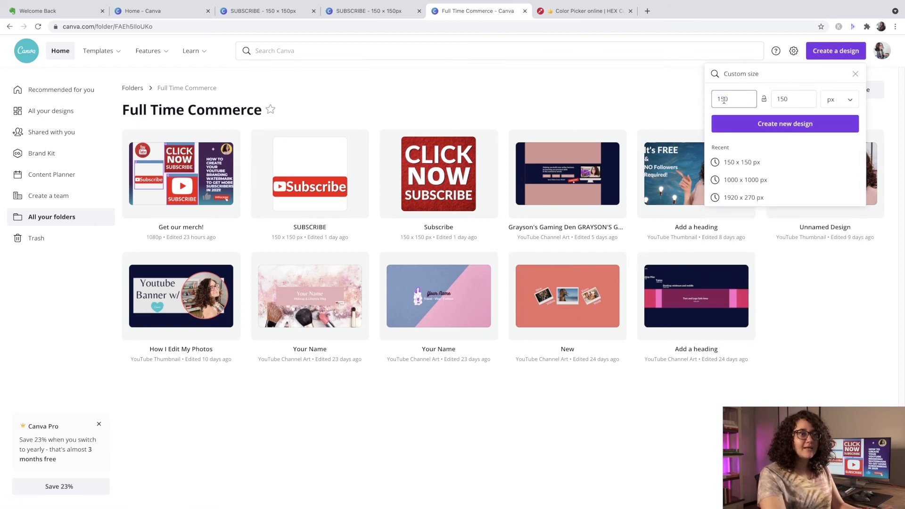
left_click(784, 125)
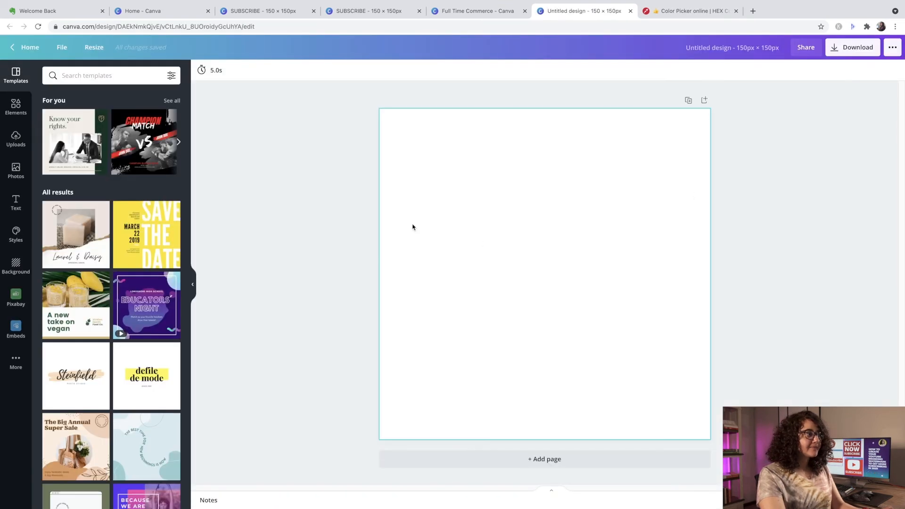
- Search the elements for SQUARE and add a solid rounded square to the blank page
left_click(14, 108)
left_click(85, 75)
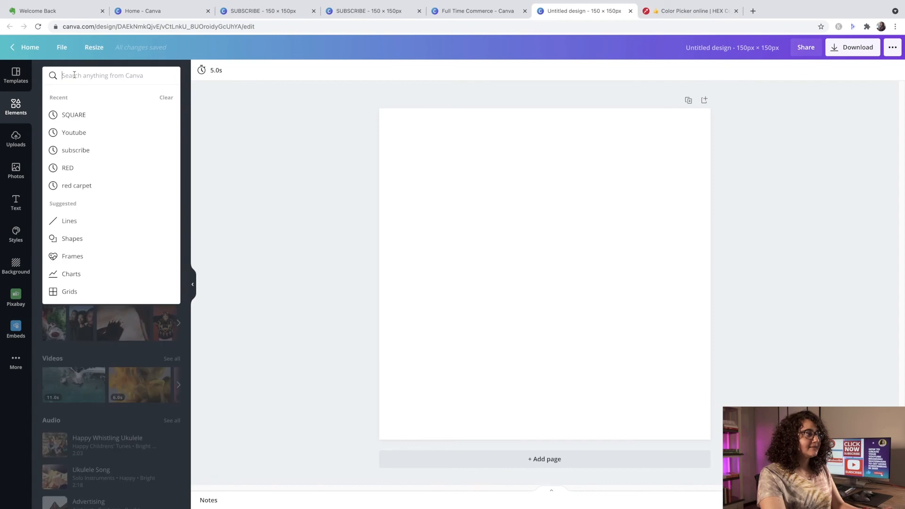
left_click(81, 116)
left_click(64, 310)
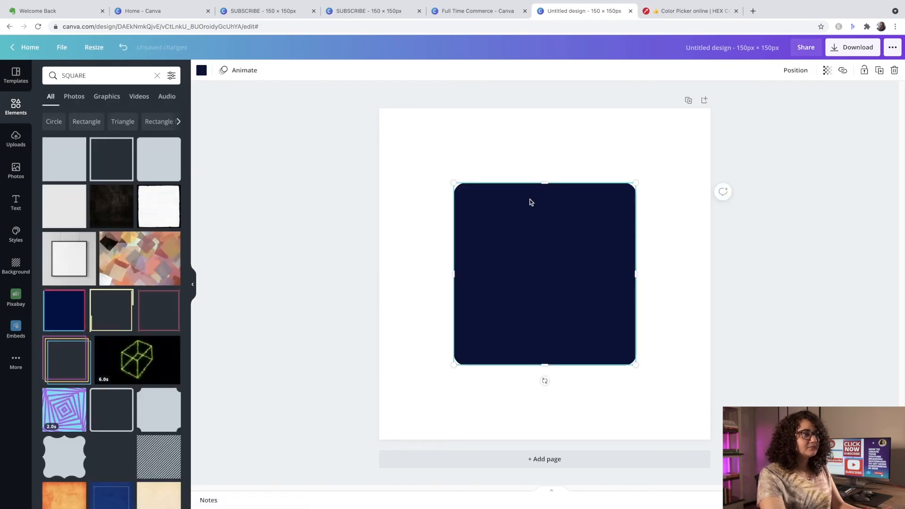
- Flatten the rounded square into a low bar and stretch it across the full page width in the lower half
left_click_drag(545, 182, 560, 304)
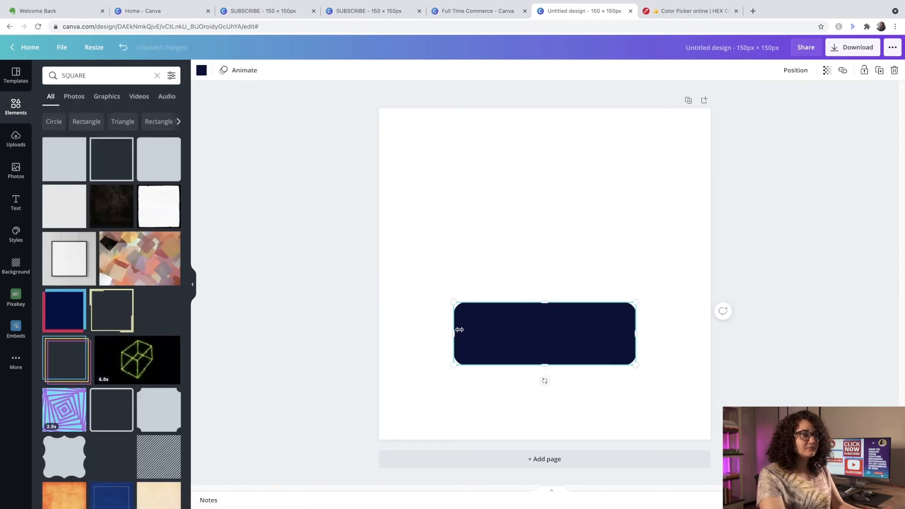
left_click_drag(455, 333, 372, 333)
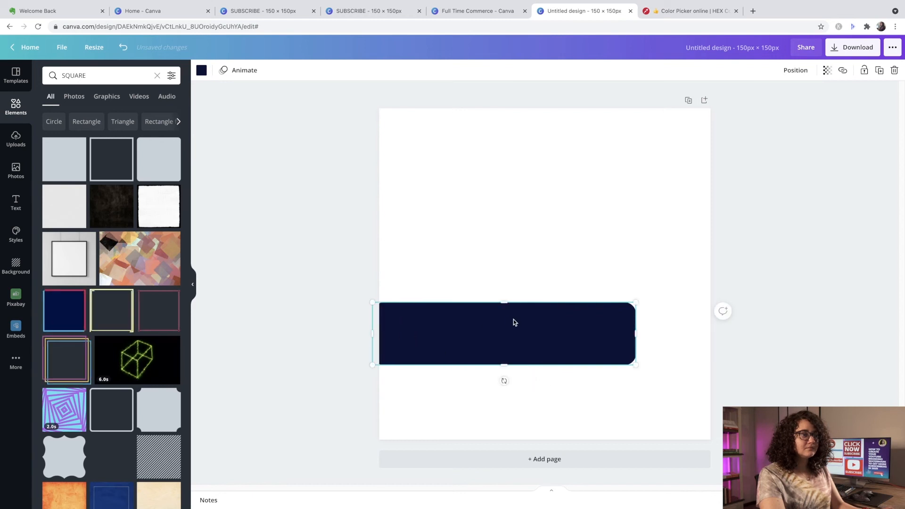
mouse_move(532, 326)
left_mouse_down()
mouse_move(551, 325)
mouse_move(537, 326)
left_mouse_up()
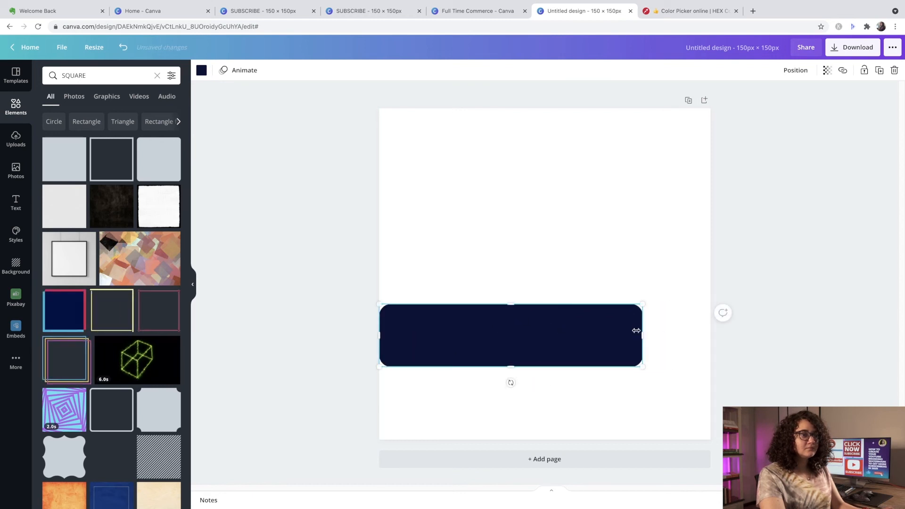
left_click_drag(639, 332, 710, 332)
- Copy the HEX colour #fb0802 from imagecolorpicker.com and apply it to the rounded bar in the Canva design
left_click(673, 9)
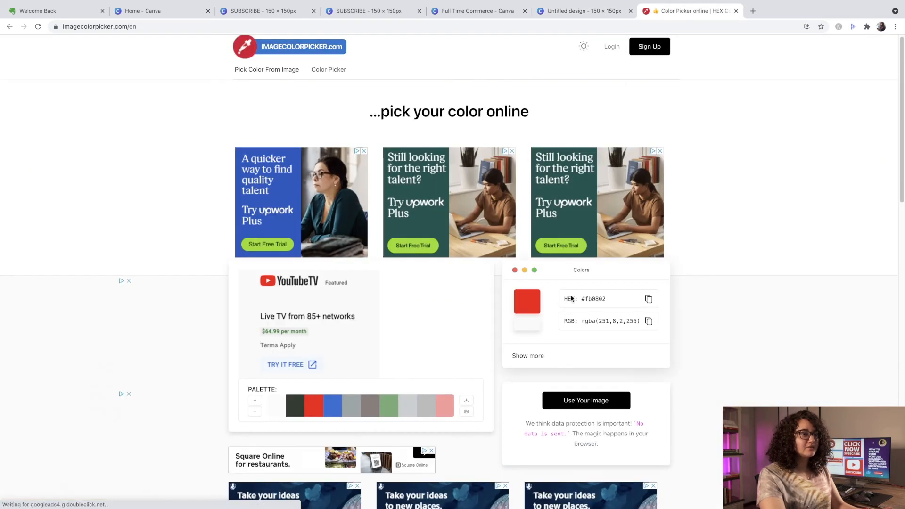
left_click(648, 300)
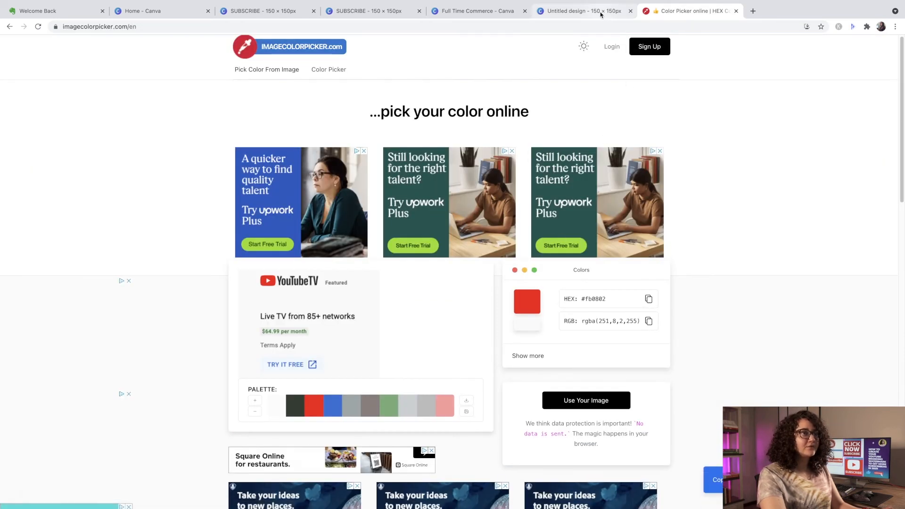
left_click(589, 11)
left_click(201, 70)
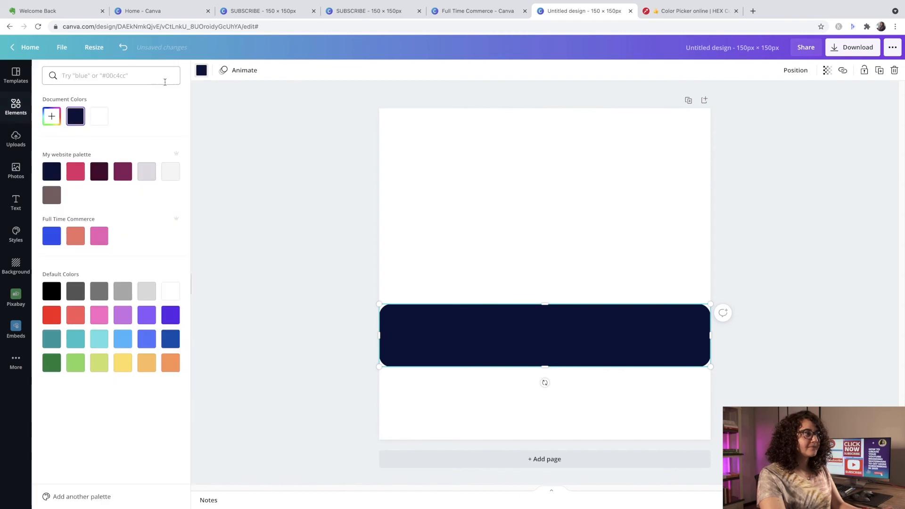
right_click(144, 81)
left_click(167, 145)
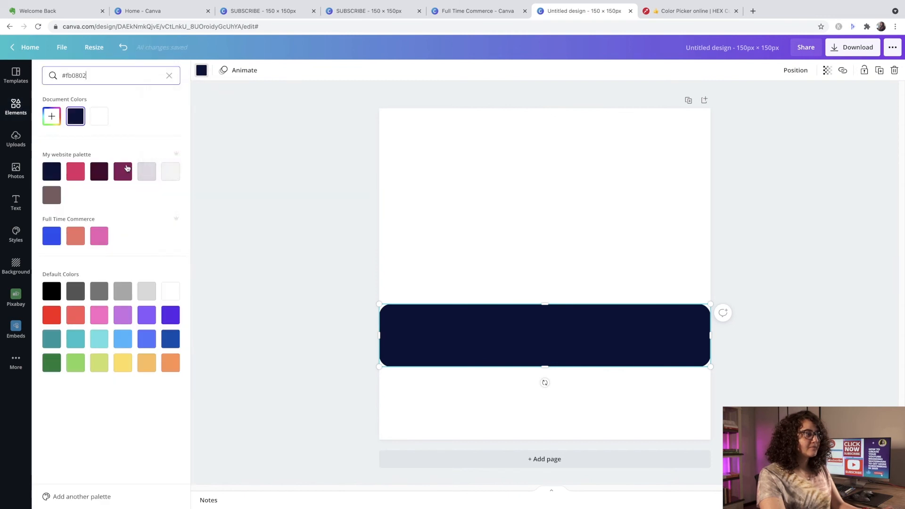
left_click(52, 115)
key("Escape")
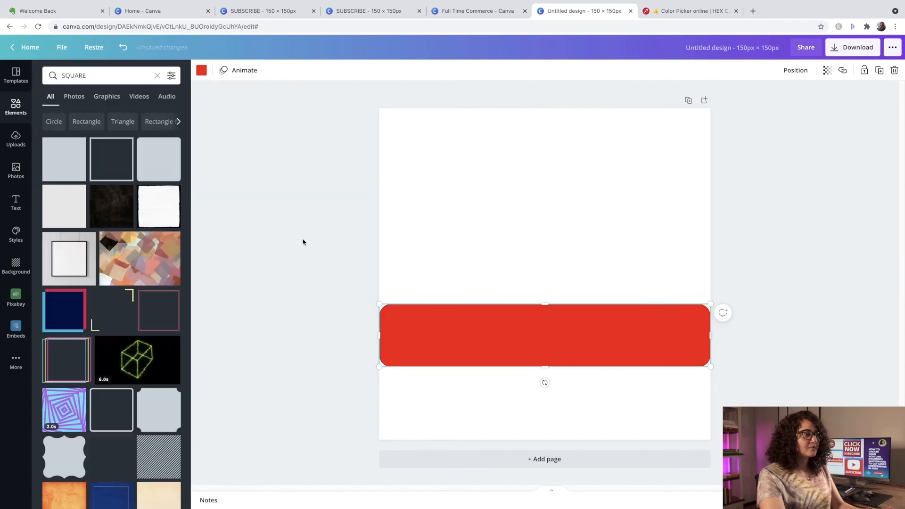
key("Escape")
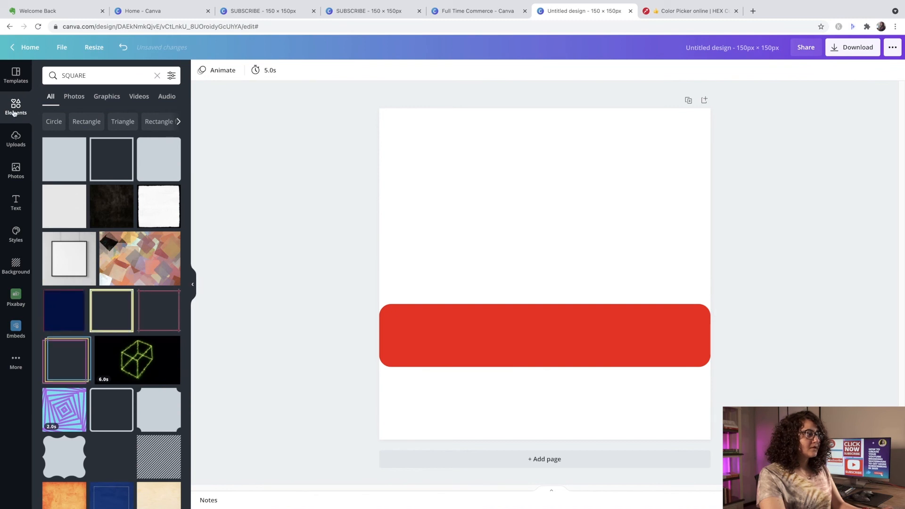
- Add the recently used play-button graphic, shrink it onto the left end of the red bar and colour it white
left_click(157, 77)
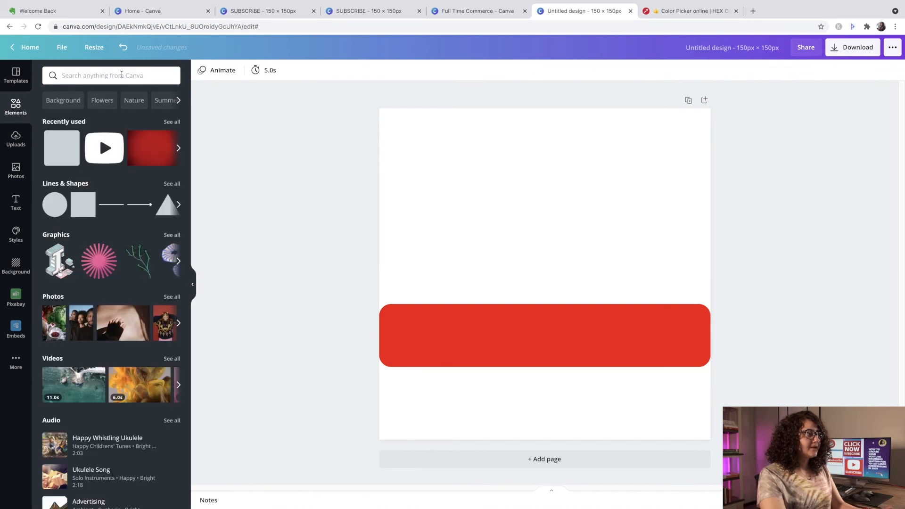
left_click(104, 147)
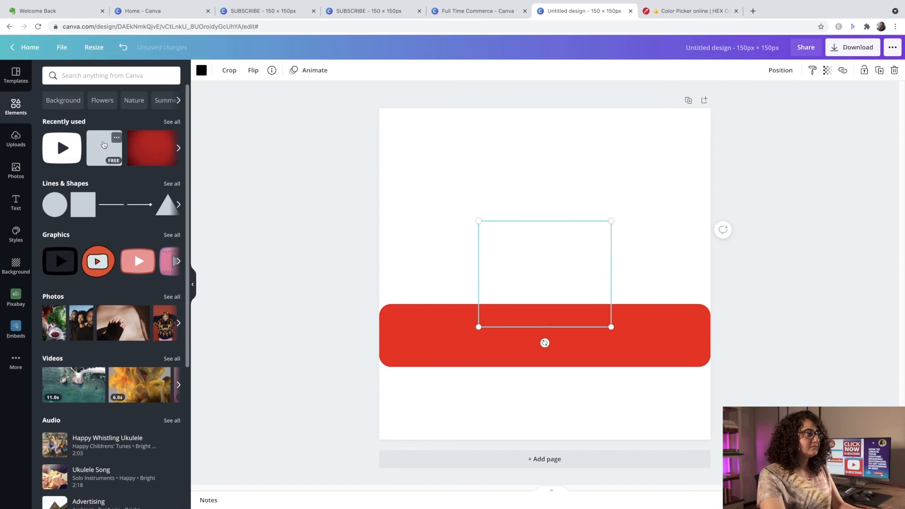
left_click_drag(611, 327, 416, 343)
left_click(201, 70)
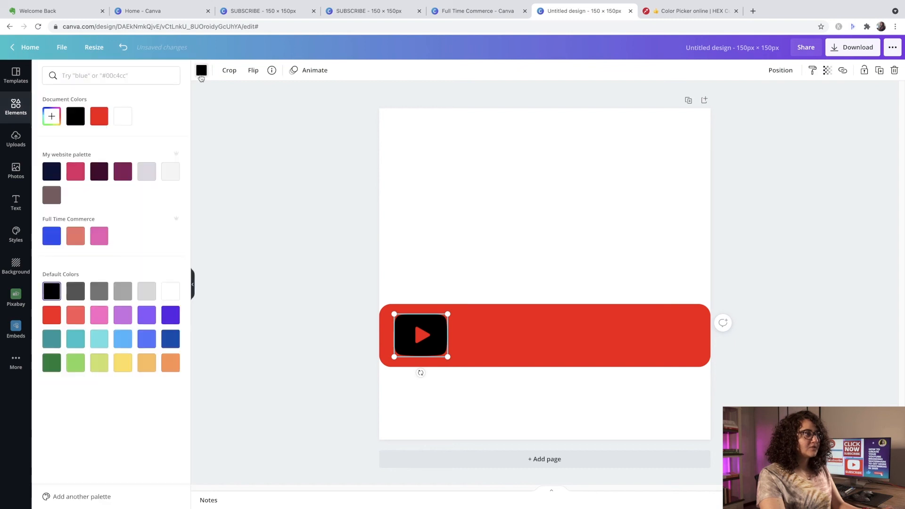
left_click(171, 290)
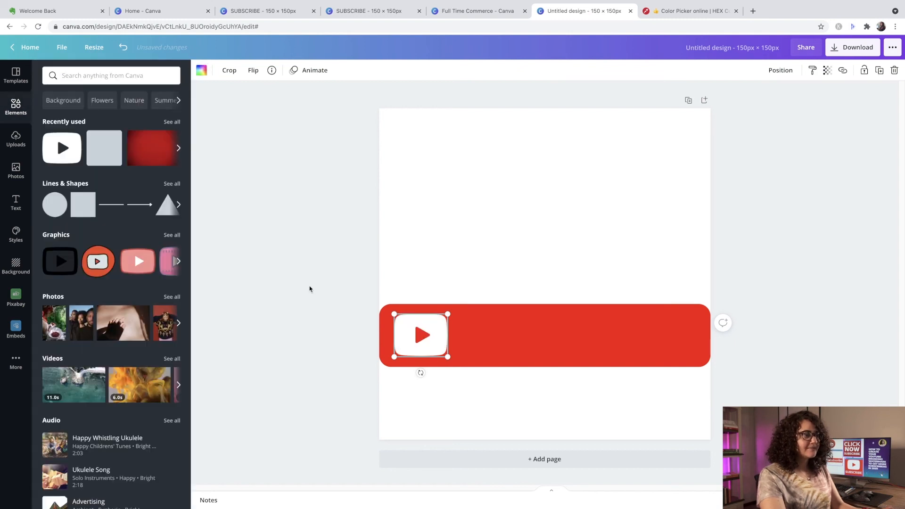
- Add a heading on the red bar beside the play button and replace its text with Subscribe
left_click(17, 203)
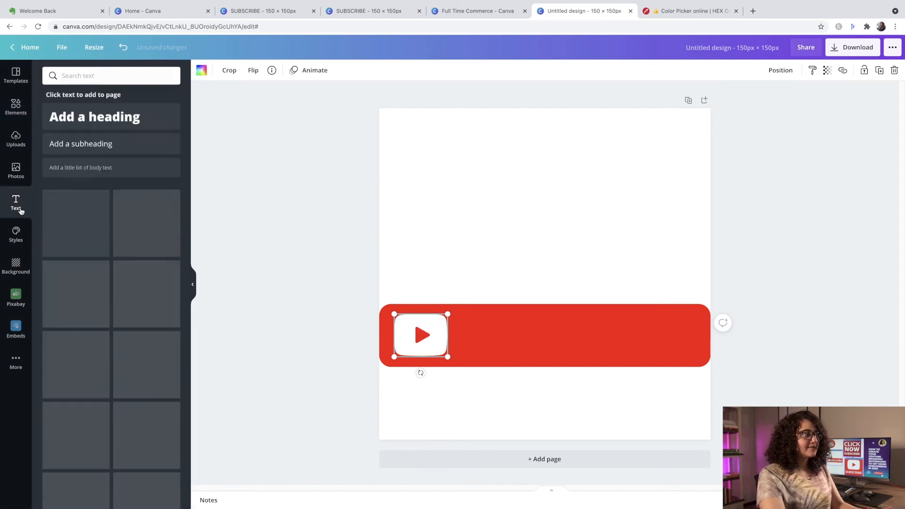
left_click(72, 123)
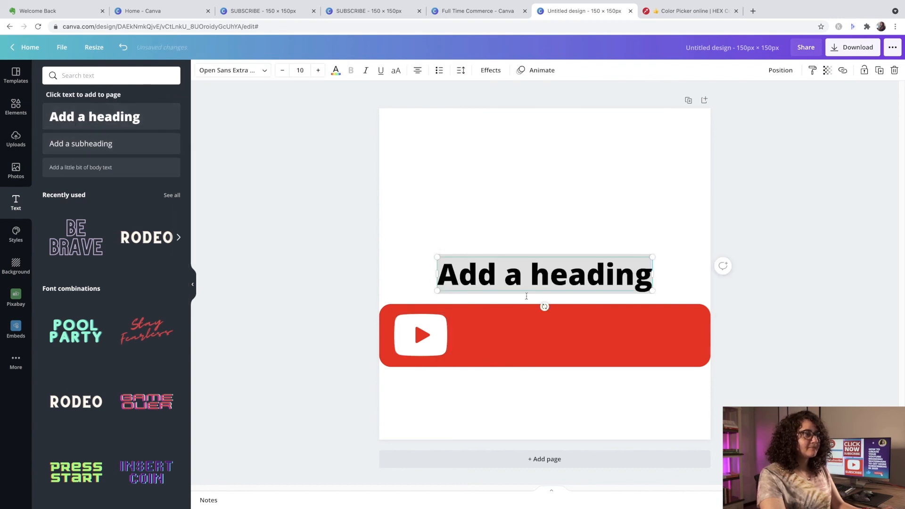
left_click(777, 238)
left_click_drag(624, 274, 647, 335)
double_click(654, 337)
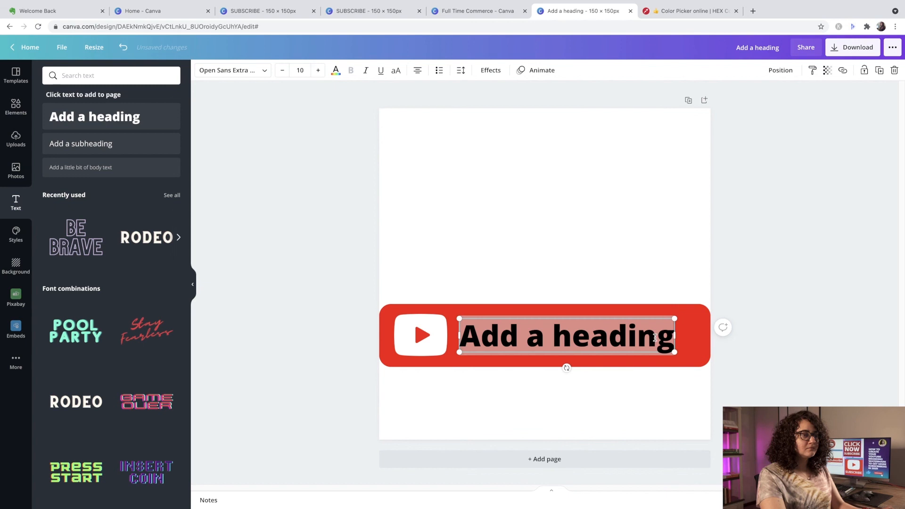
type("S")
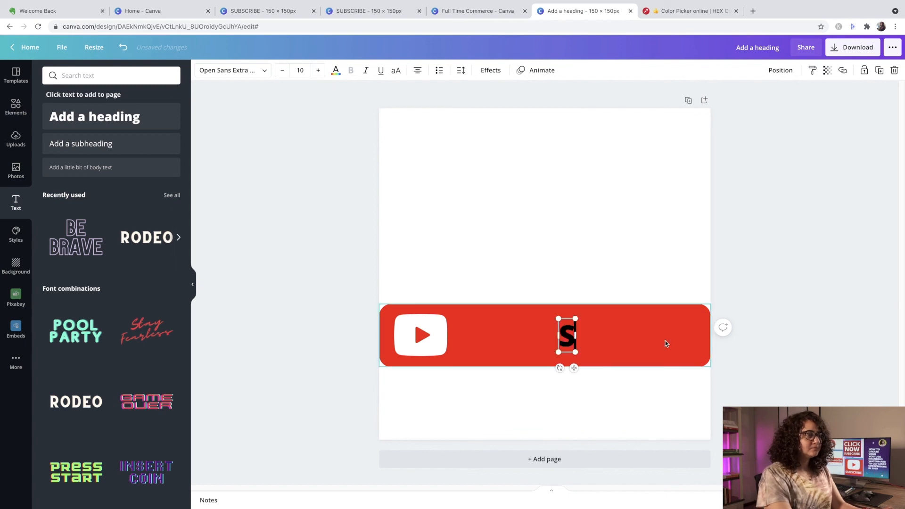
type("ubscribe")
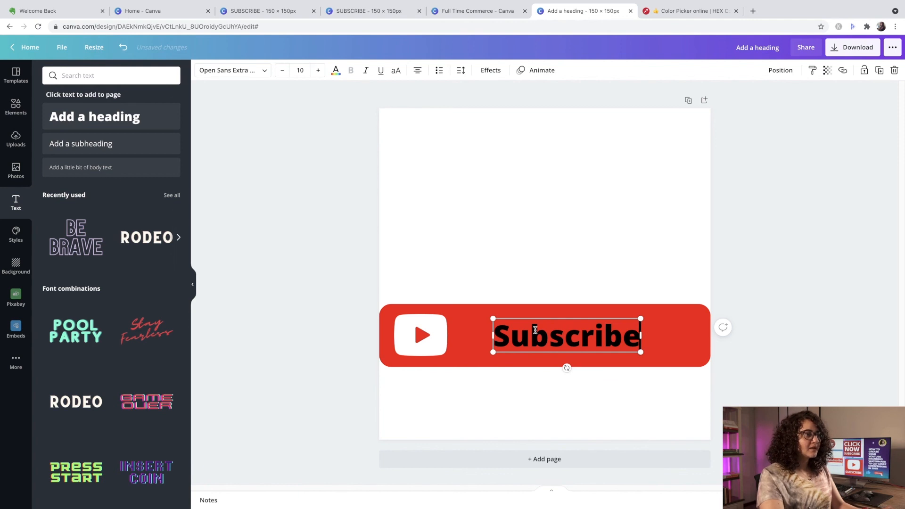
- Format the Subscribe heading in Lato at size 18 with white text, and select the whole word
left_click(299, 69)
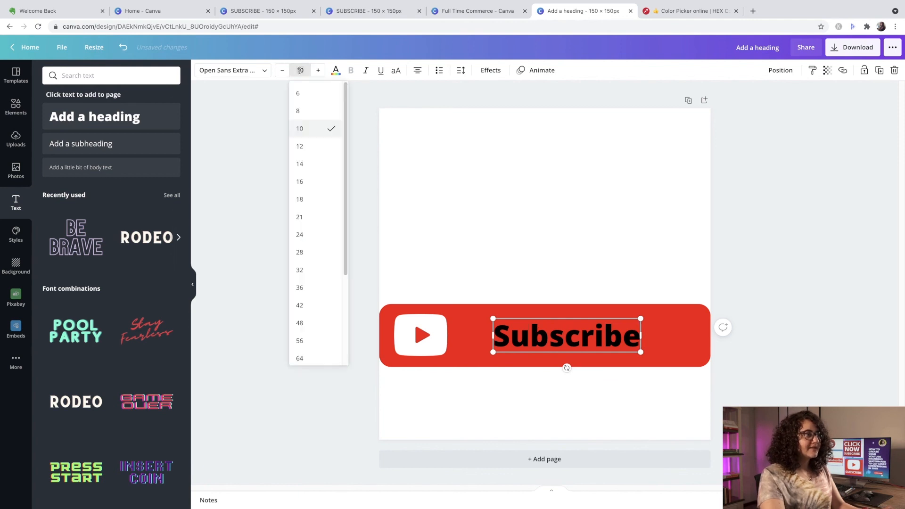
left_click(307, 198)
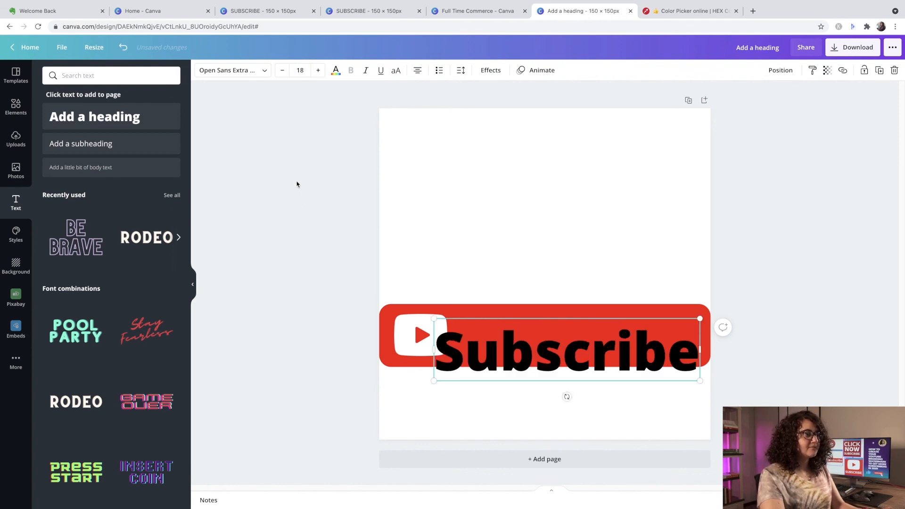
left_click(230, 70)
left_click(125, 133)
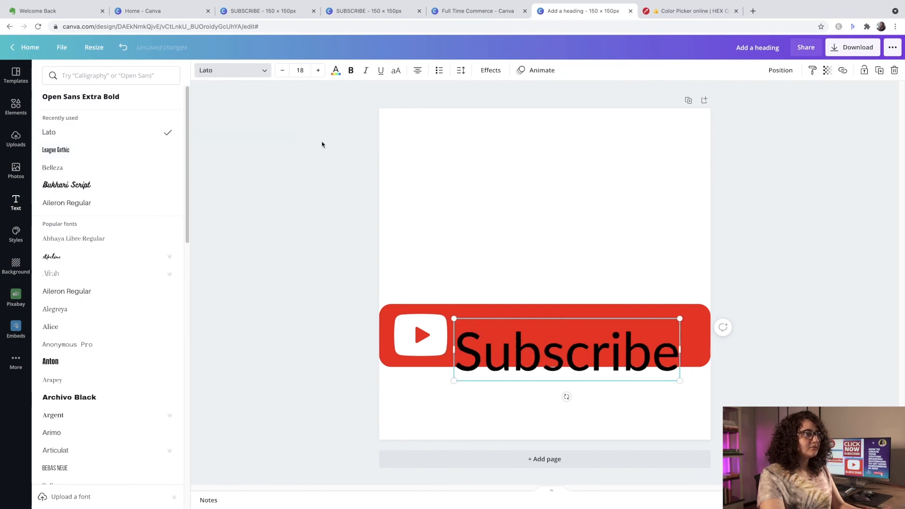
left_click(336, 71)
left_click(170, 291)
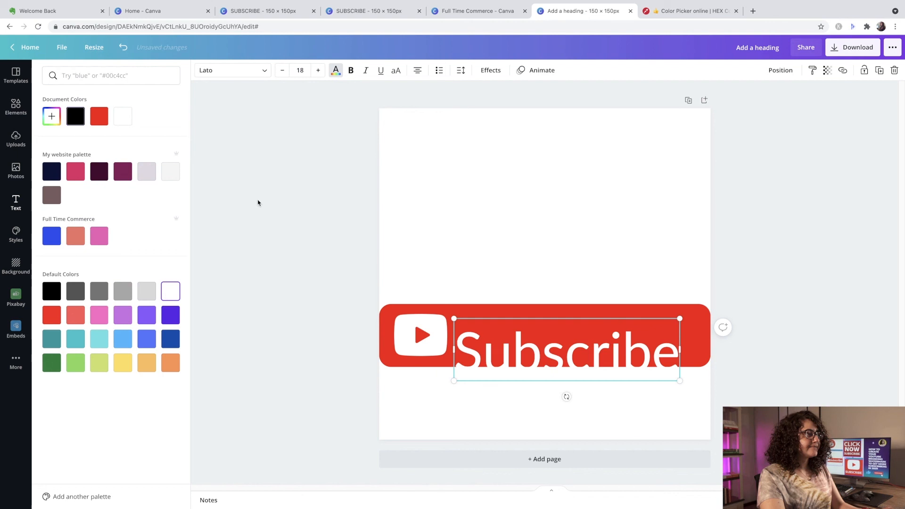
left_click_drag(462, 350, 669, 361)
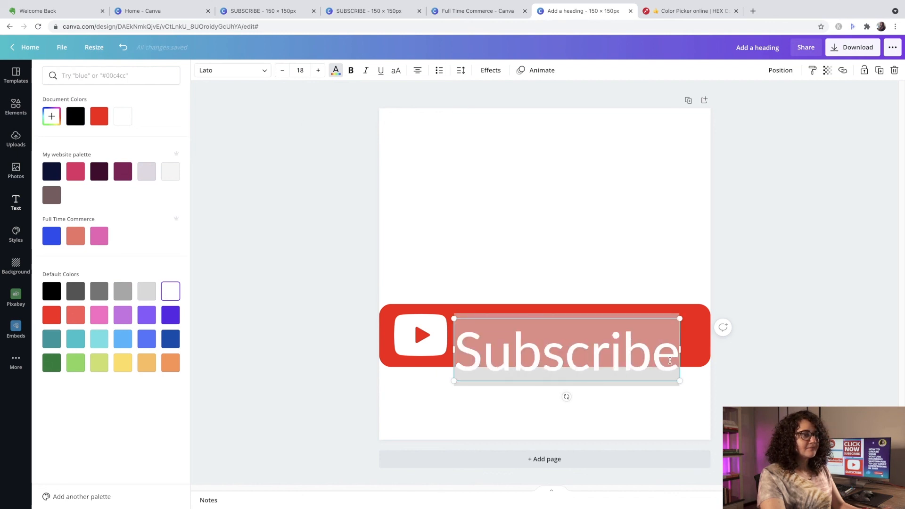